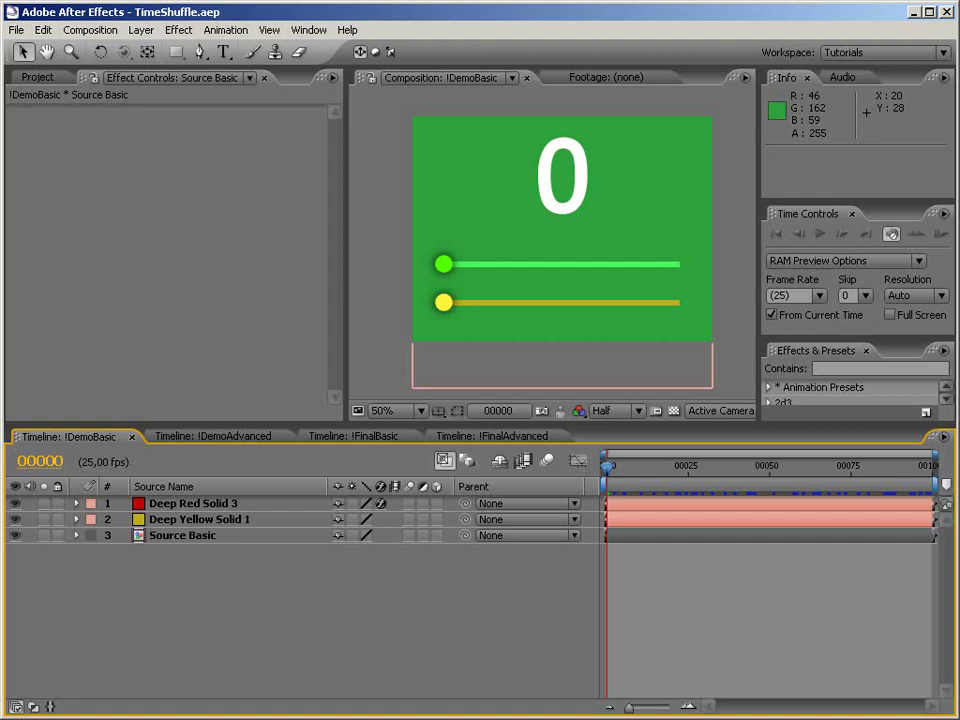
- Switch to Firefox to view the Creative Cow thread about the jitter/stutter effect, and return to After Effects
key("alt+Tab")
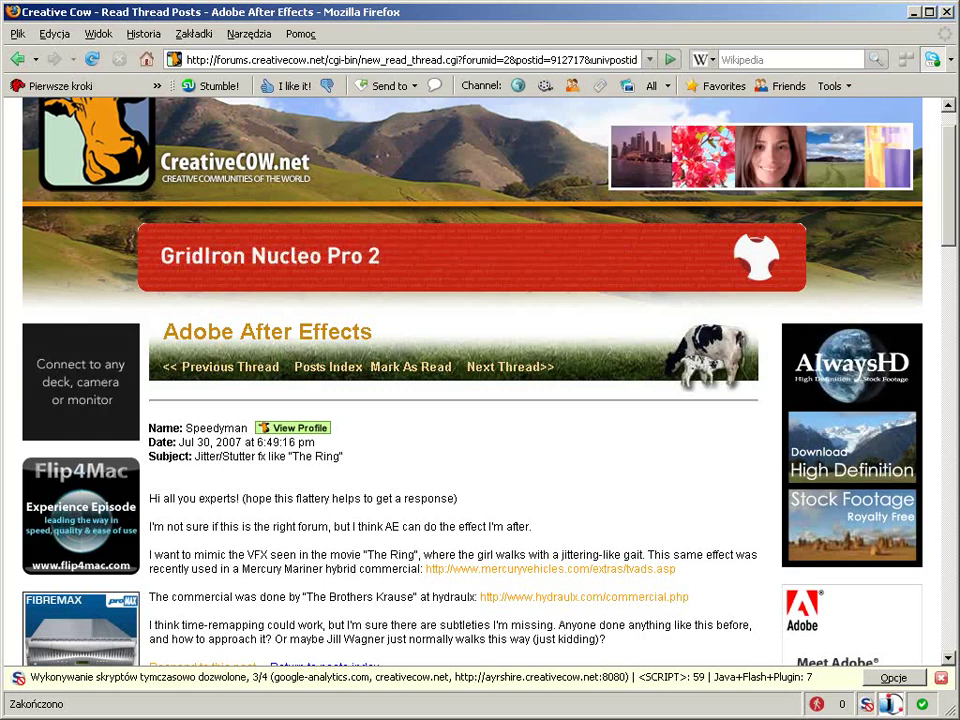
left_click(914, 13)
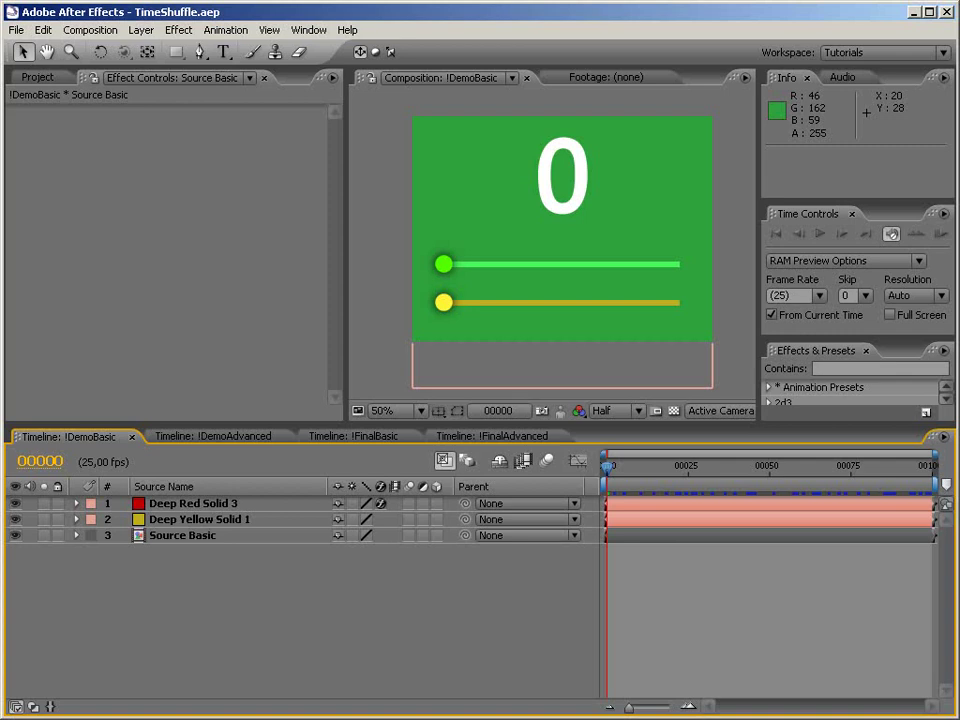
- Switch to the InstallDemo folder, run TimeShuffler.polyCE through pscei.exe, decline overwriting the installed effect, and minimise the folder
key("alt+Tab")
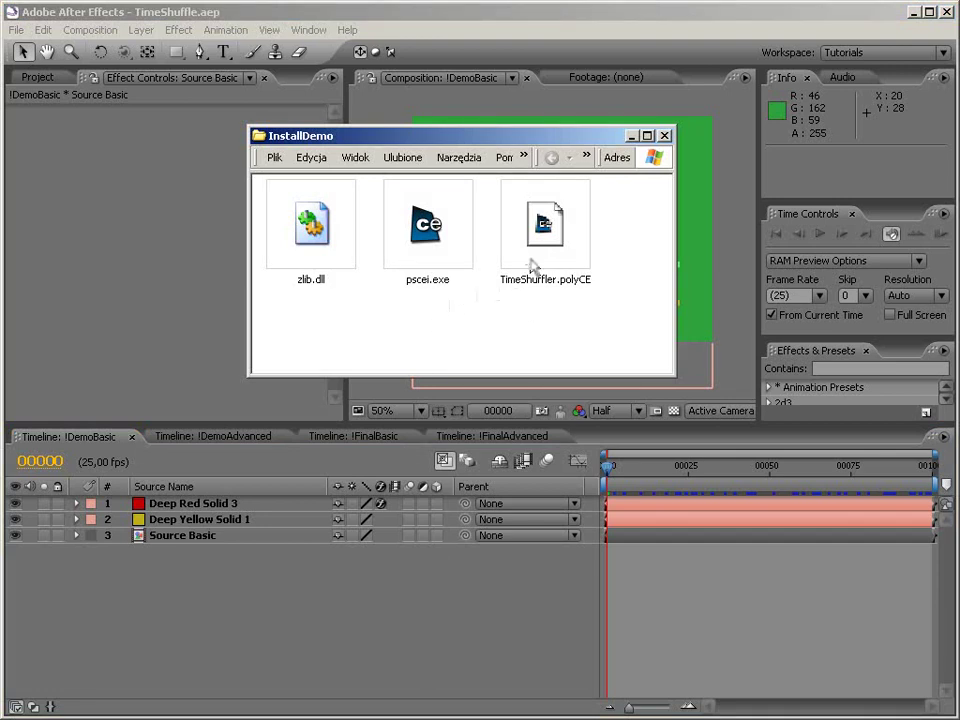
left_click(552, 232)
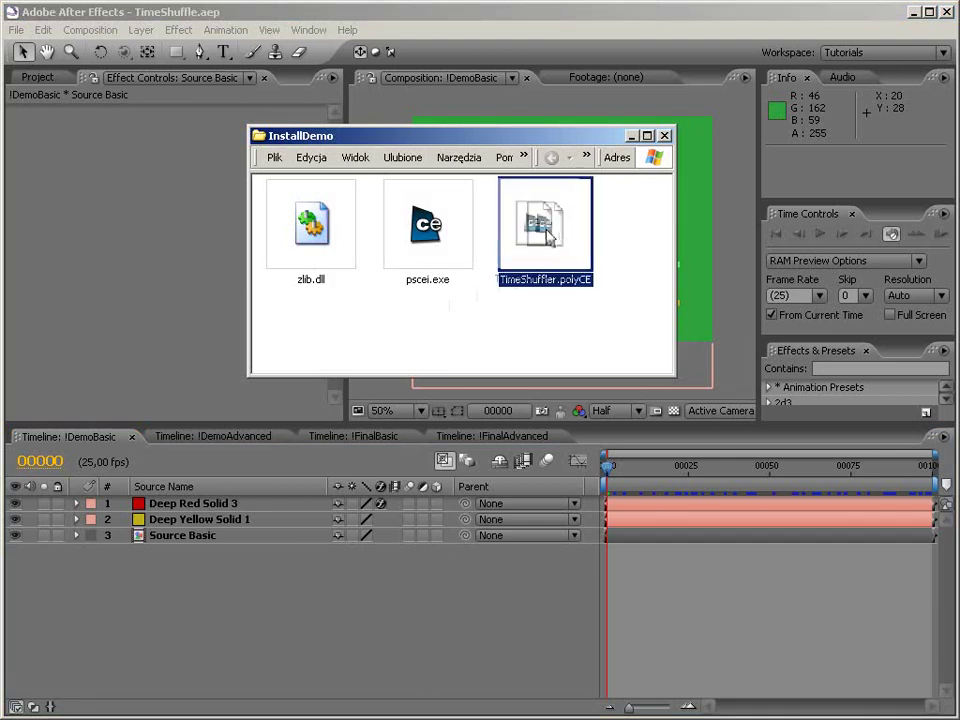
left_click_drag(552, 232, 462, 240)
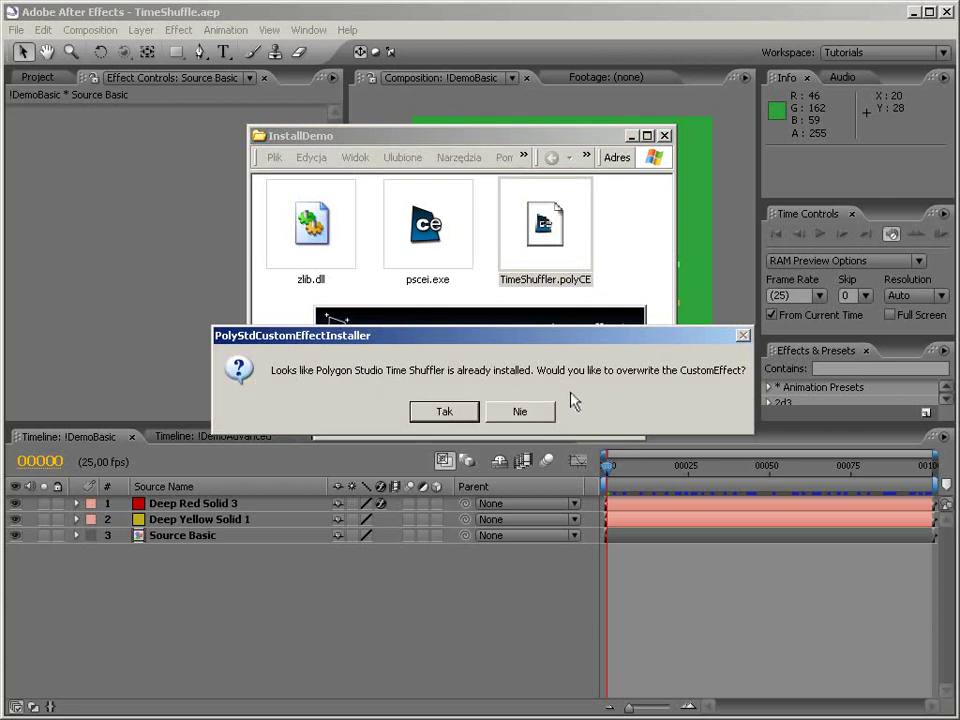
left_click(537, 414)
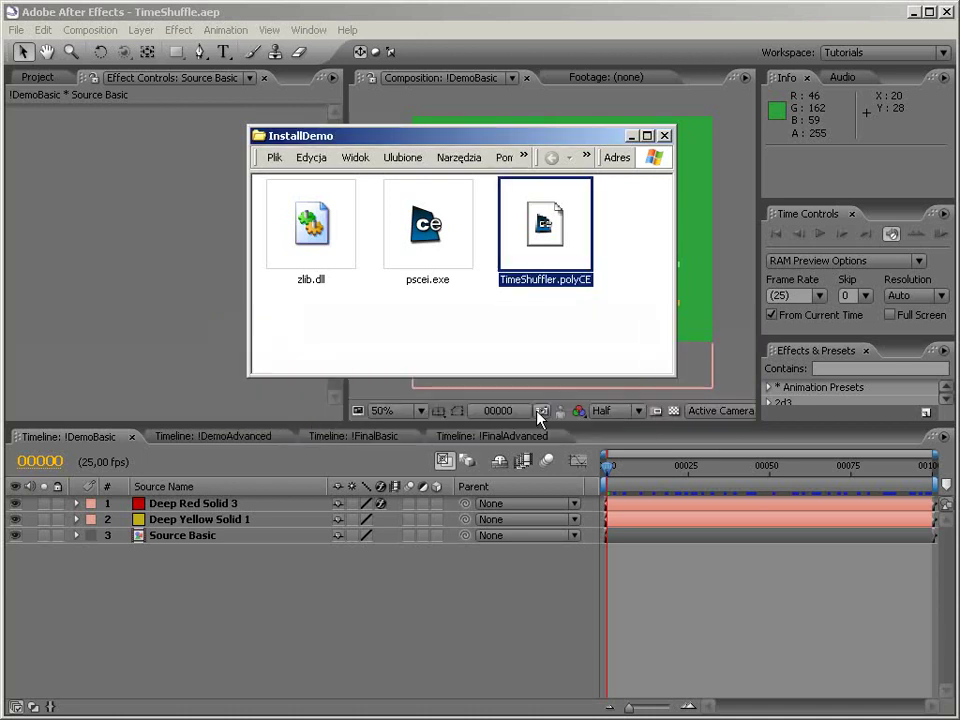
left_click(588, 328)
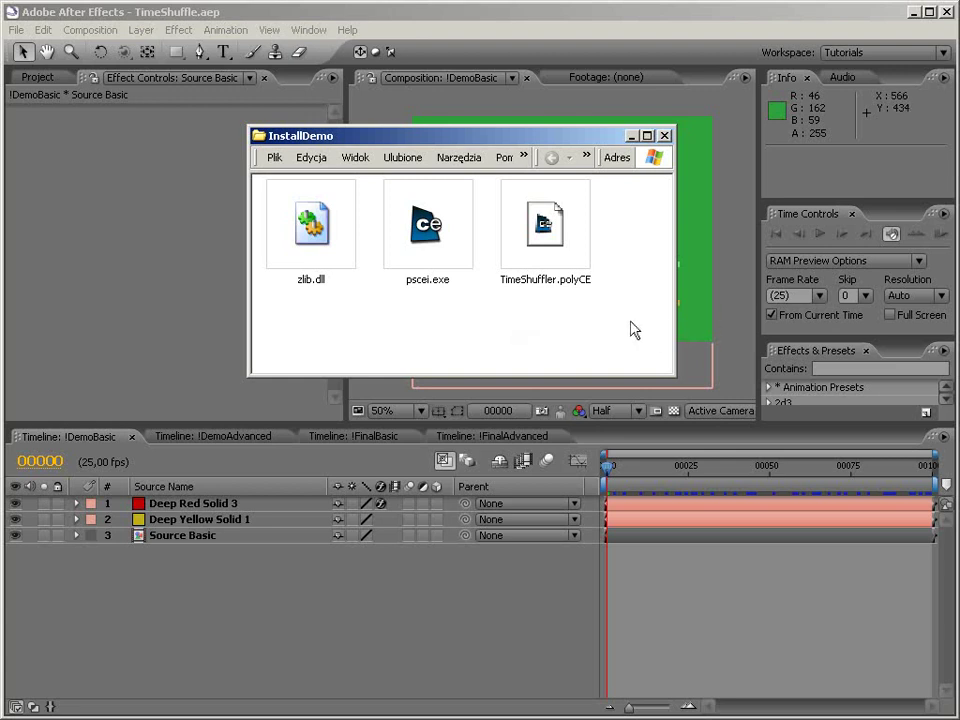
left_click(634, 137)
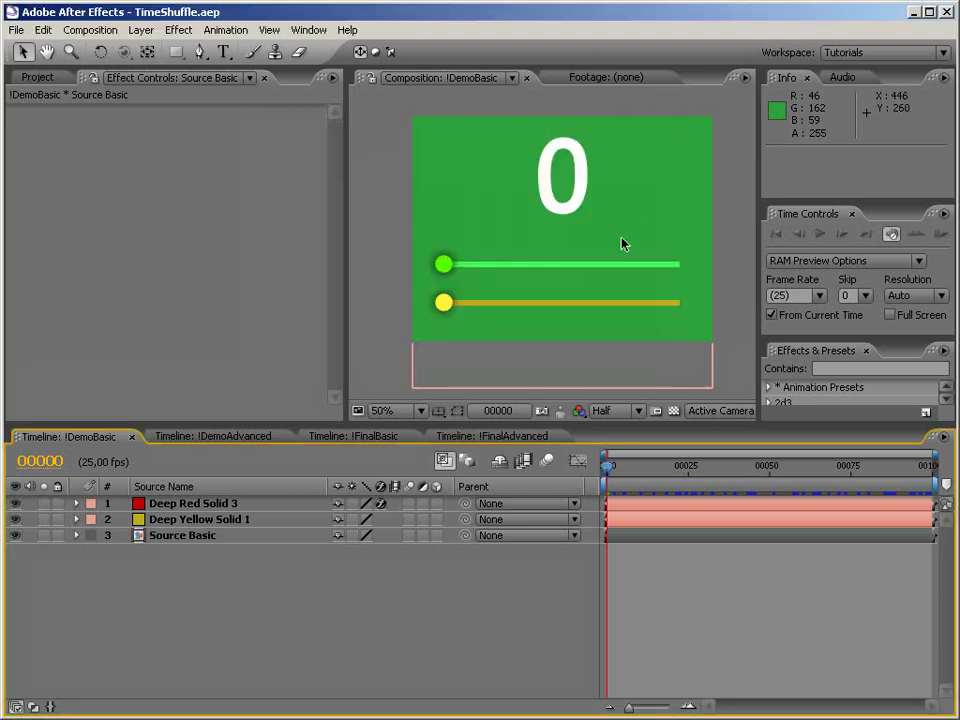
- Scrub the !DemoBasic source with Deep Red Solid 3 and Deep Yellow Solid 1 temporarily hidden, and show both layers again
left_click(623, 467)
left_click_drag(630, 470, 577, 481)
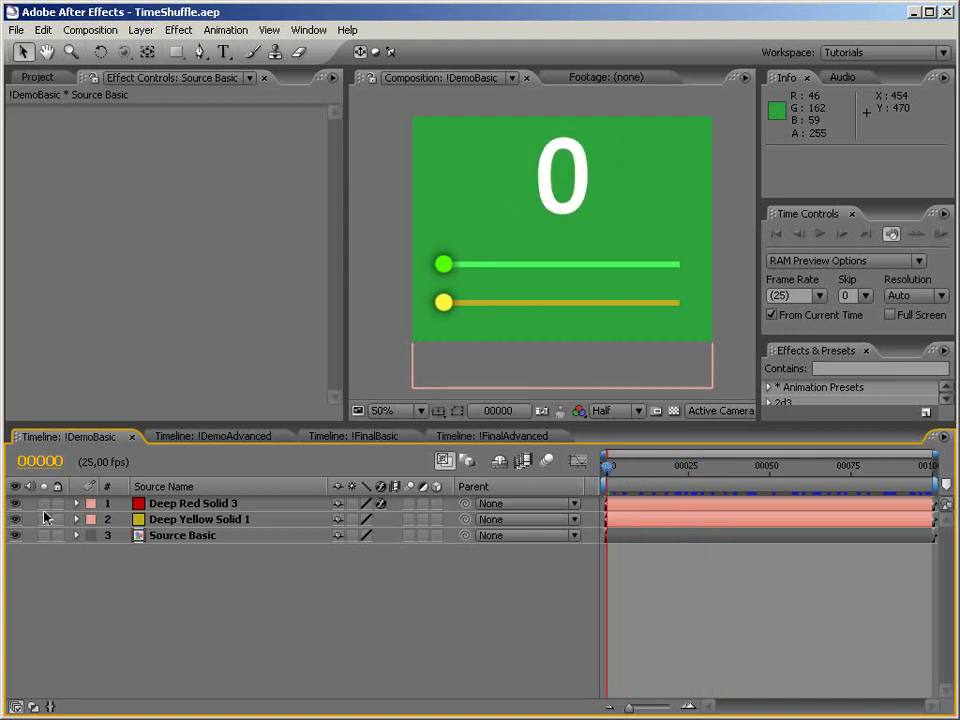
left_click_drag(15, 503, 15, 519)
left_click_drag(606, 467, 570, 491)
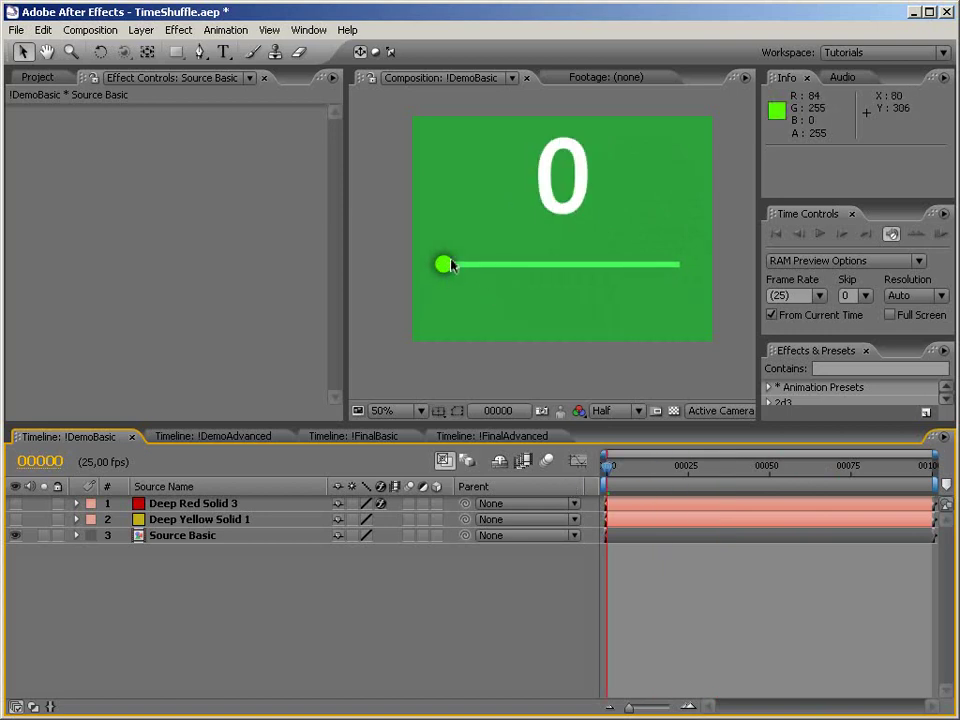
left_click_drag(607, 466, 516, 493)
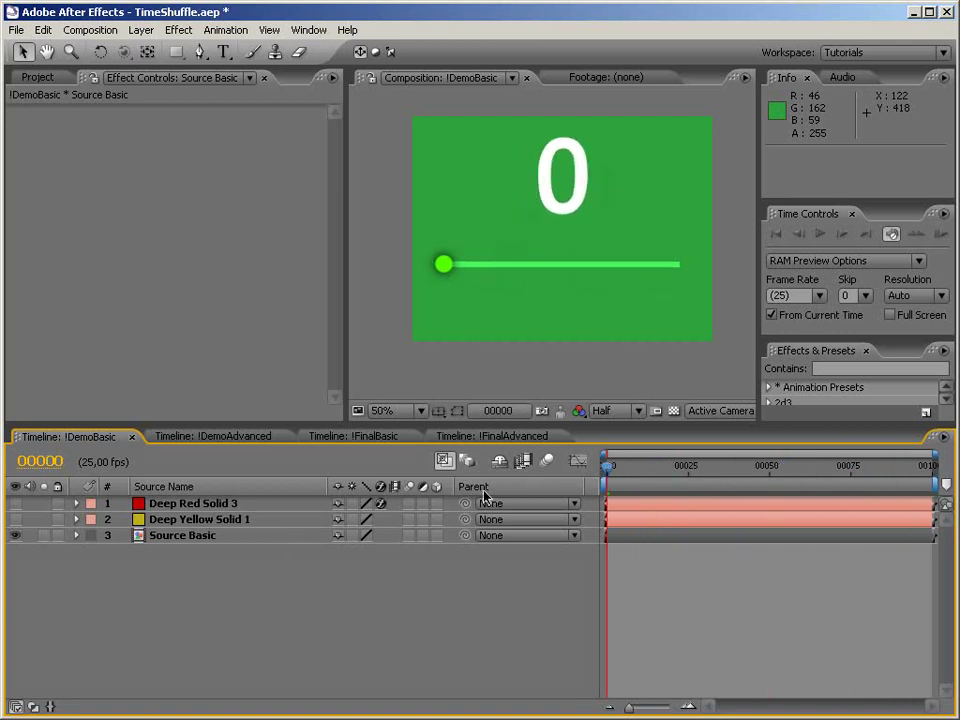
left_click(15, 519)
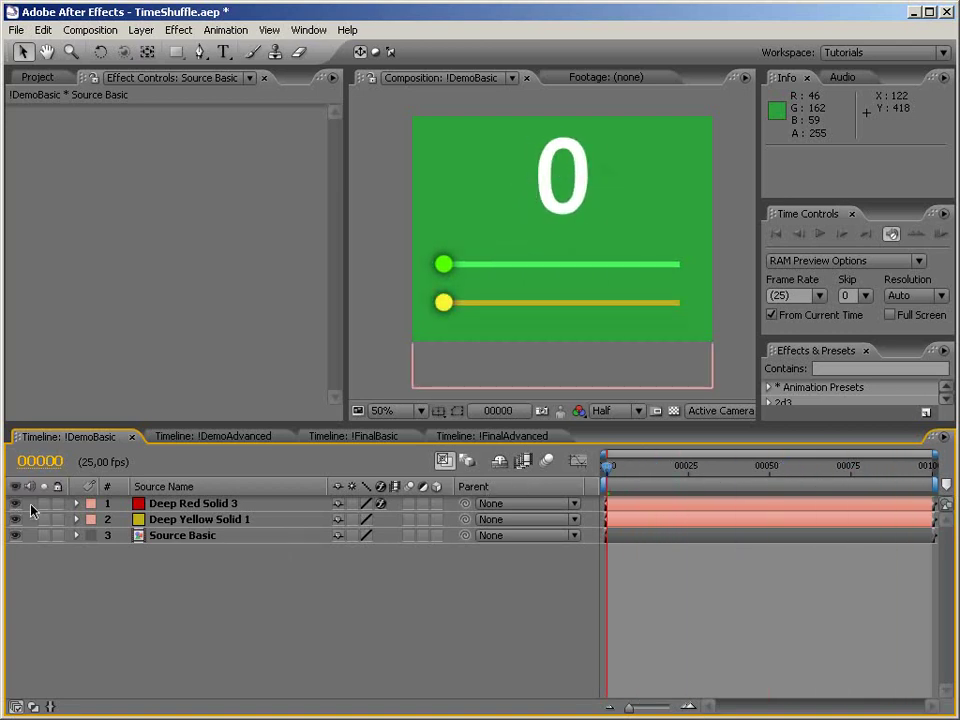
- Go to frame 46, search the presets for "times", and apply the TimeShuffler preset to the Source Basic layer
left_click_drag(607, 470, 760, 476)
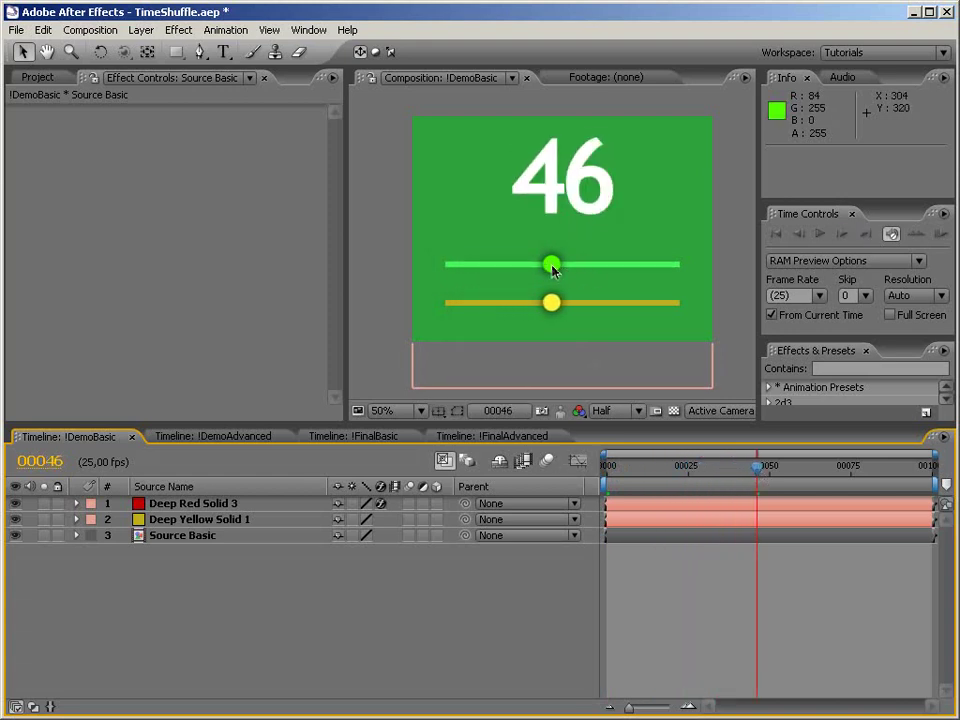
left_click_drag(808, 341, 808, 281)
left_click(832, 312)
type("times")
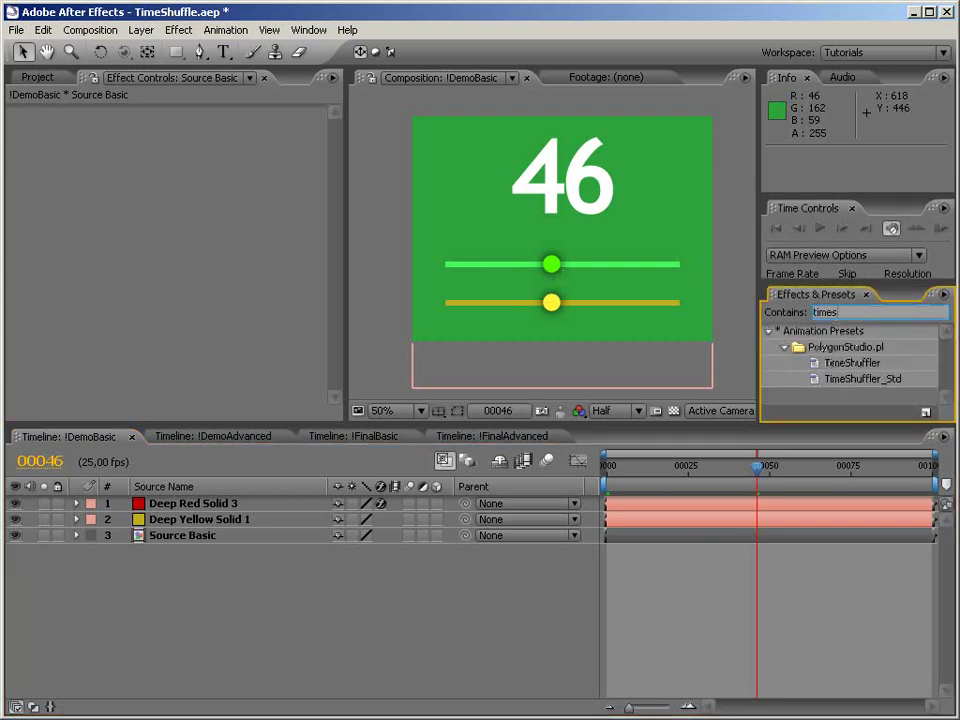
left_click(838, 364)
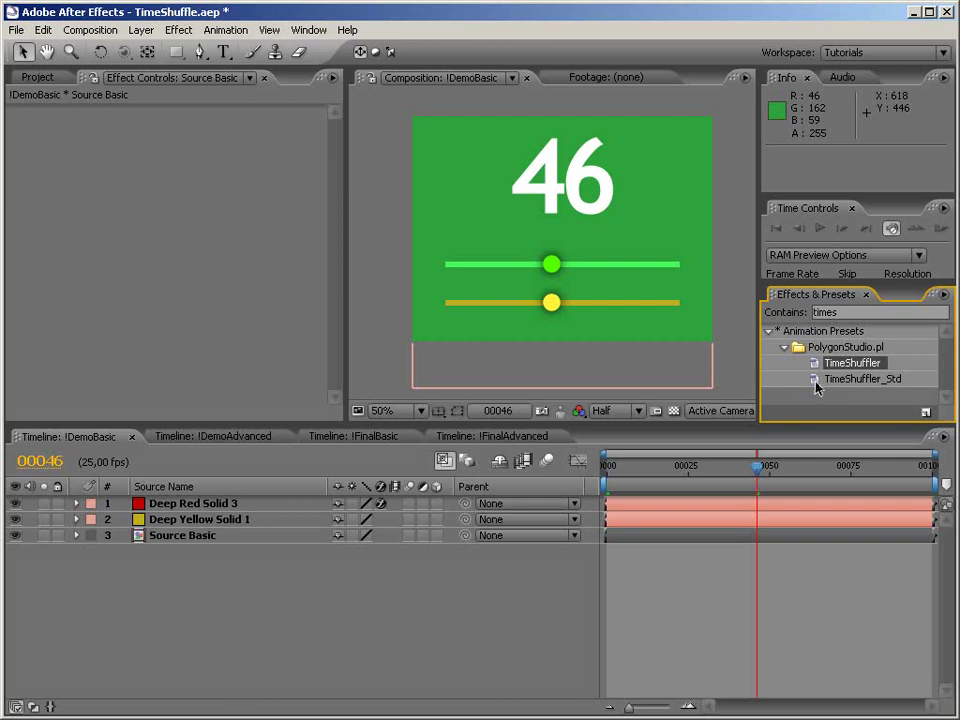
left_click(817, 380)
left_click(816, 367)
left_click_drag(816, 368, 180, 540)
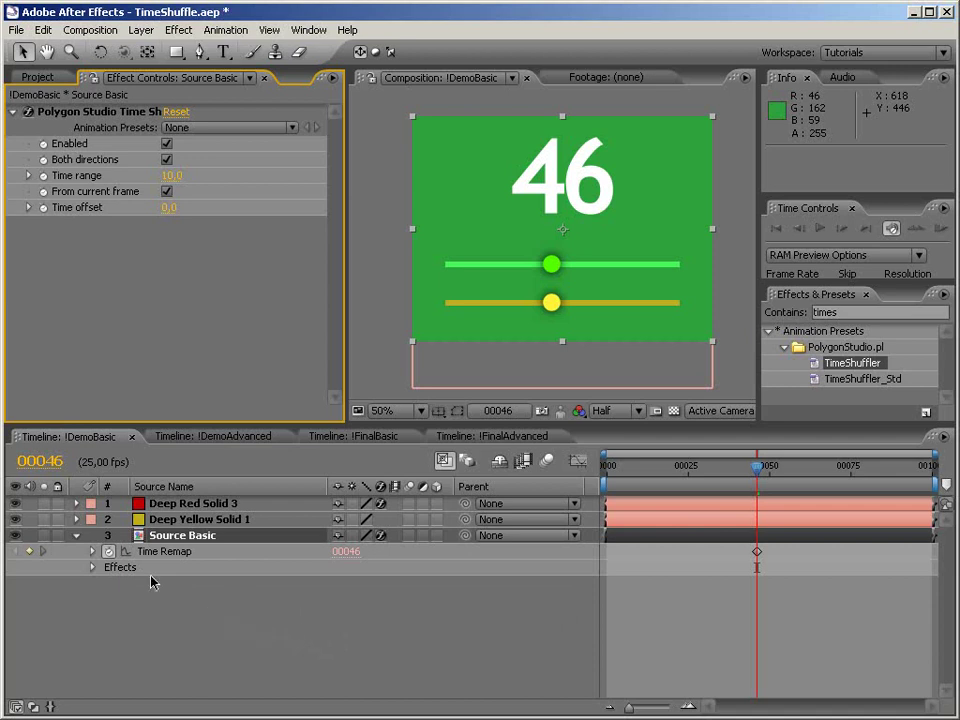
- Select Source Basic's Time Remap property and scrub back to frame 0 to examine the shuffled playback
left_click(184, 551)
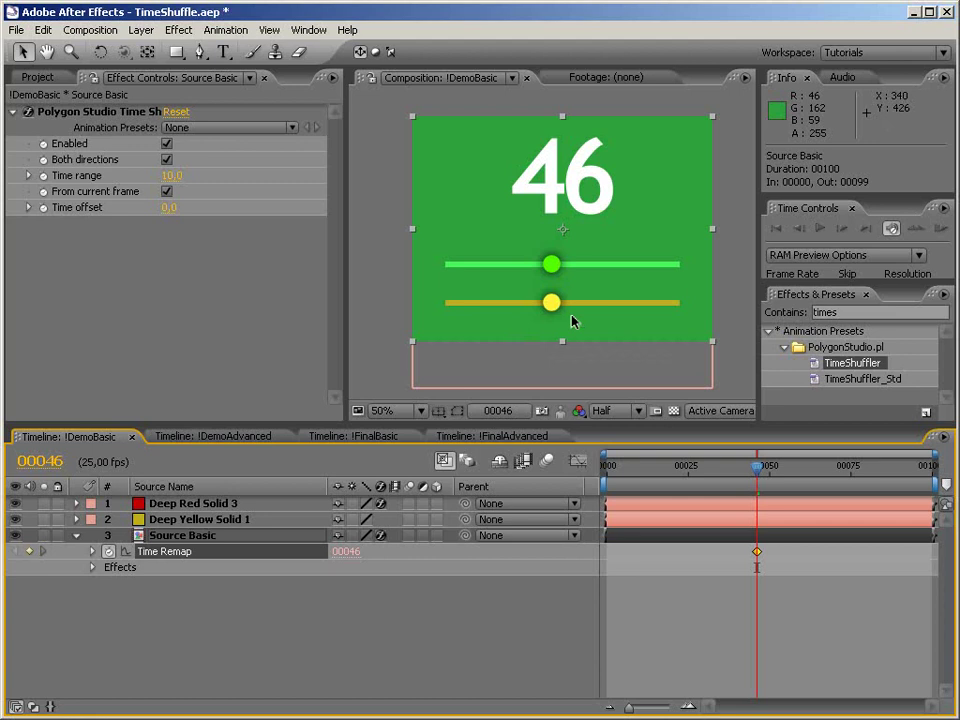
left_click_drag(720, 465, 568, 484)
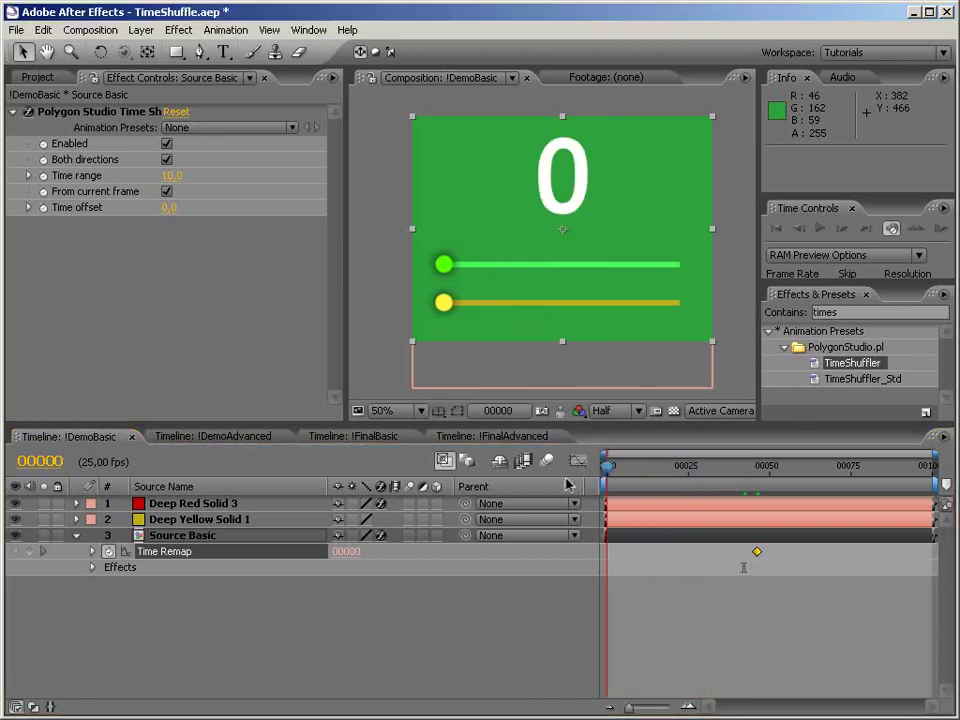
left_click(139, 274)
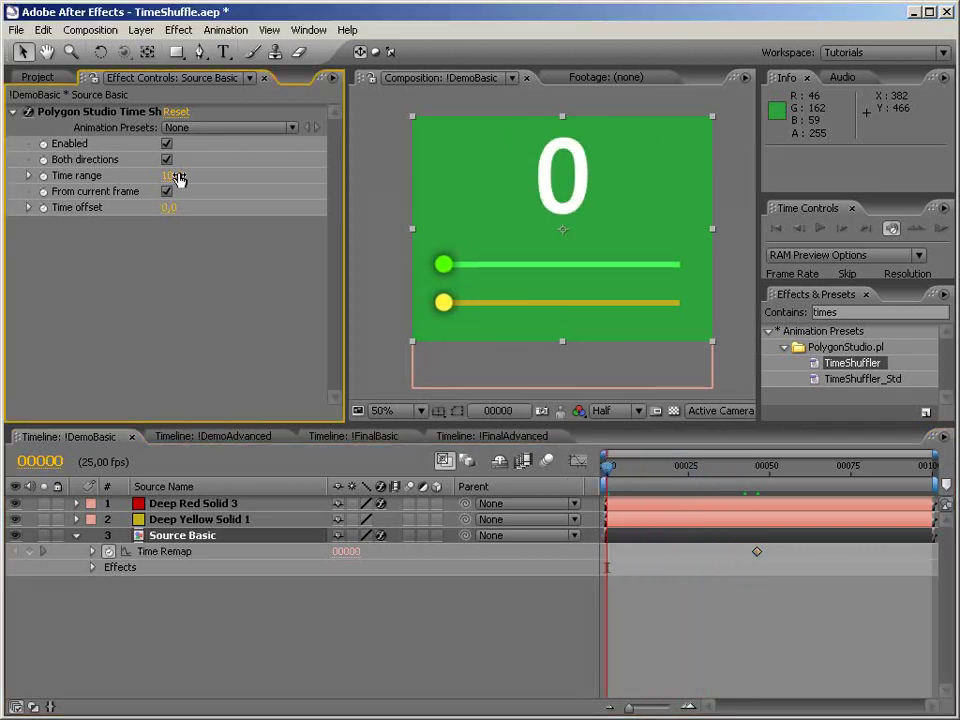
left_click_drag(347, 180, 283, 180)
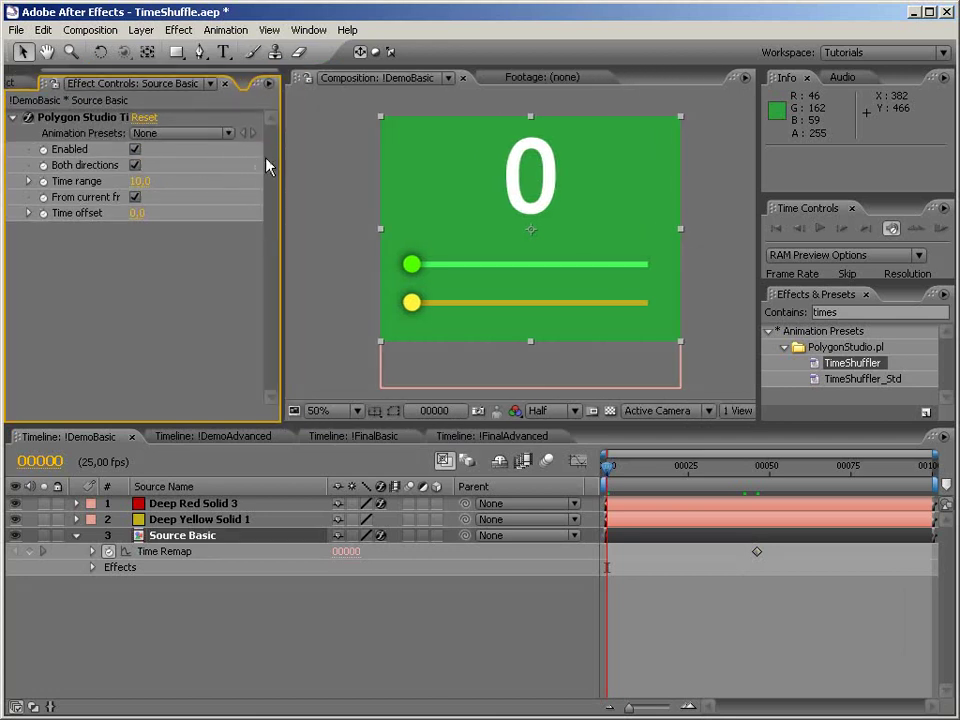
left_click_drag(284, 160, 340, 153)
- Turn off the Time Shuffler's Enabled option, scrub to compare the playback, and turn the option back on
left_click(167, 144)
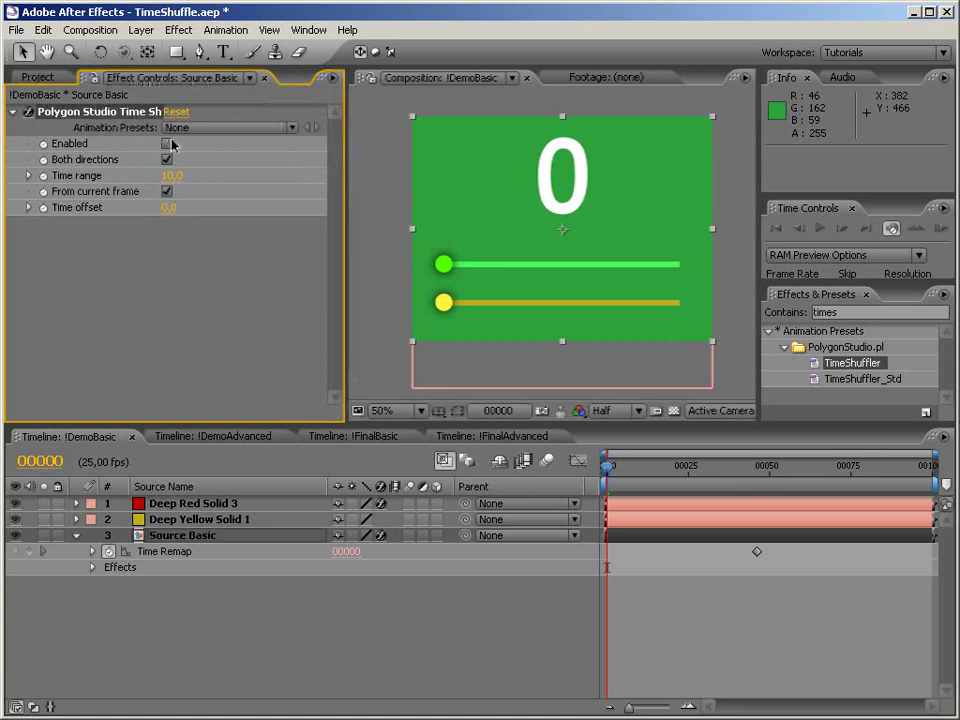
left_click_drag(612, 475, 553, 490)
left_click(167, 145)
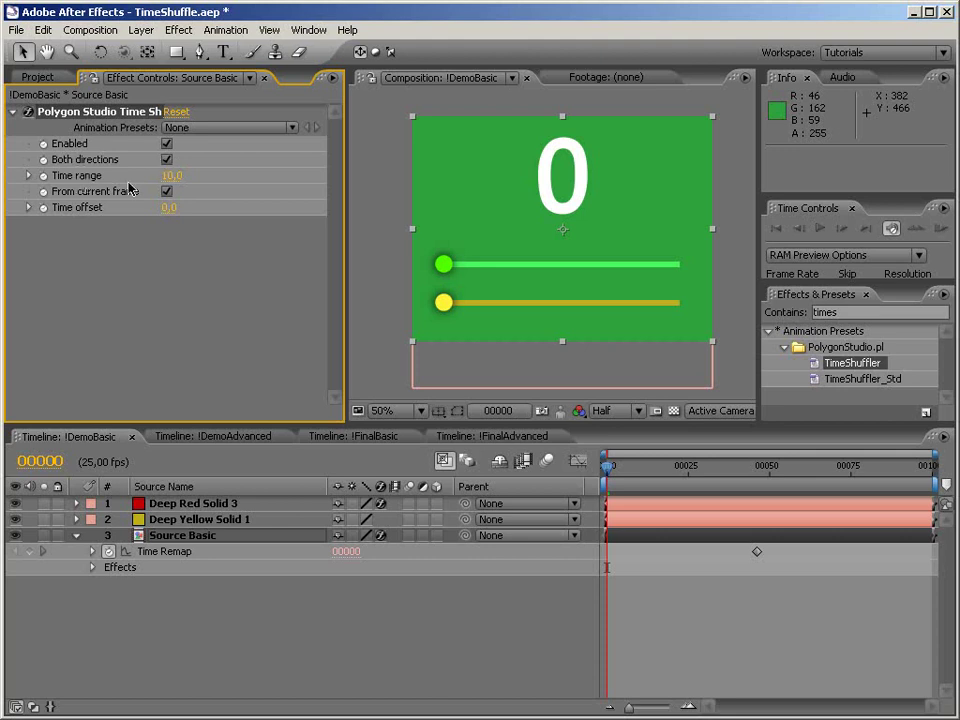
- Set the Time Shuffler's Time range to 20 and play a RAM preview from frame 0
left_click(170, 176)
type("20")
key("Return")
left_click(689, 479)
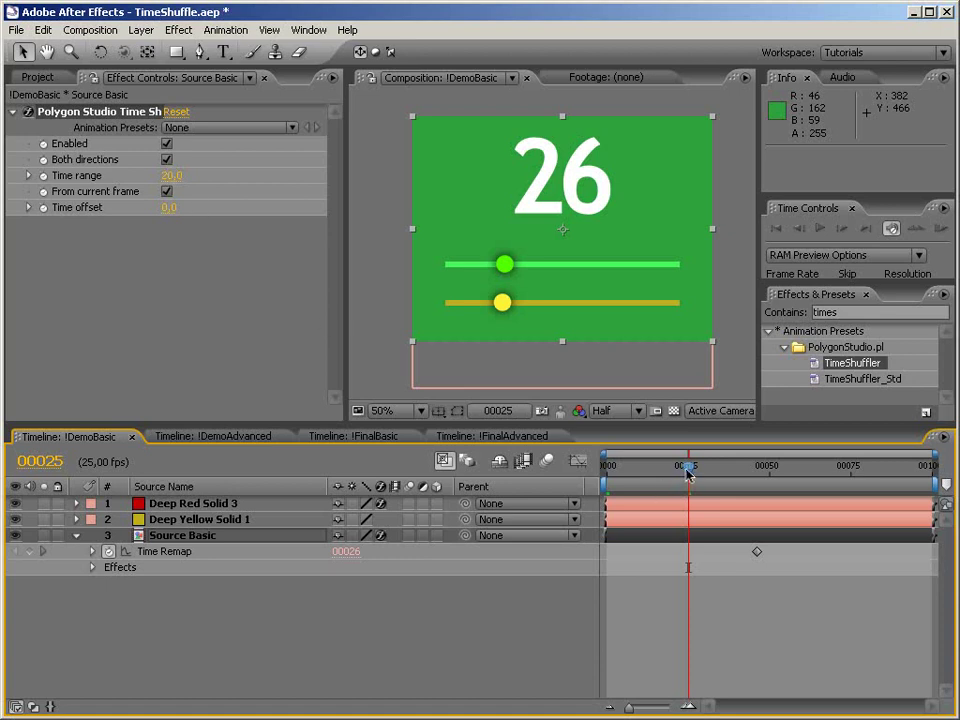
left_click_drag(687, 472, 562, 475)
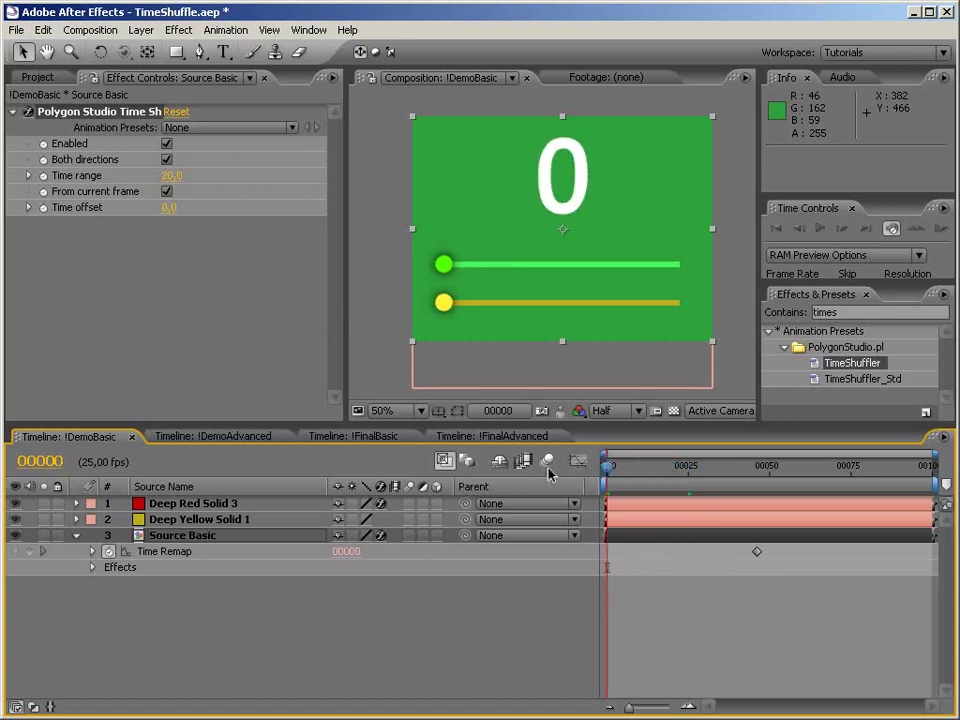
key("KP_0")
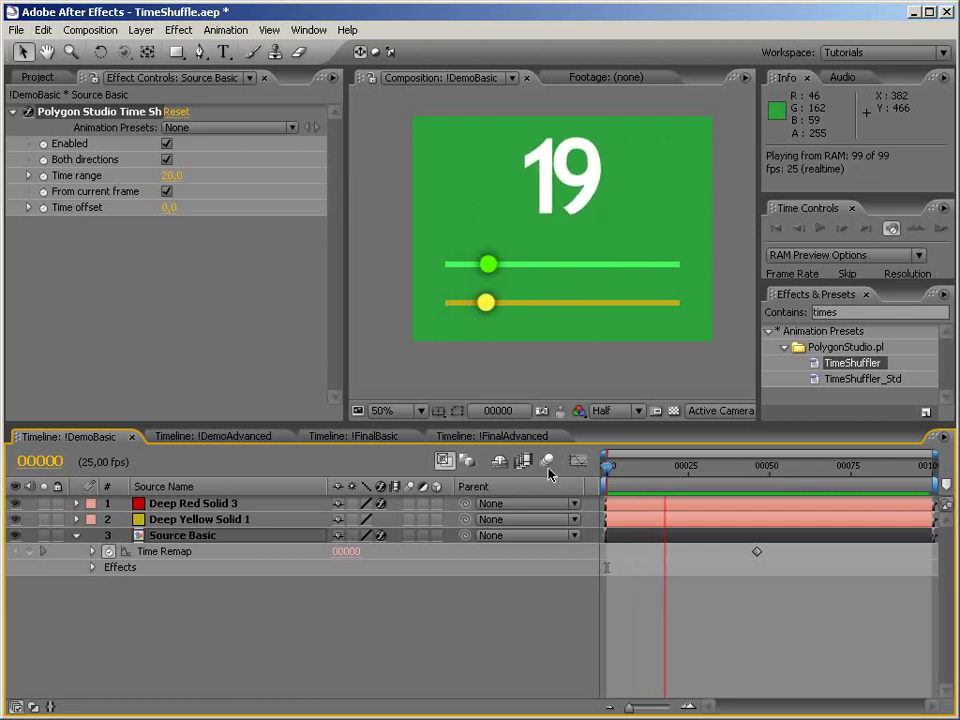
key("space")
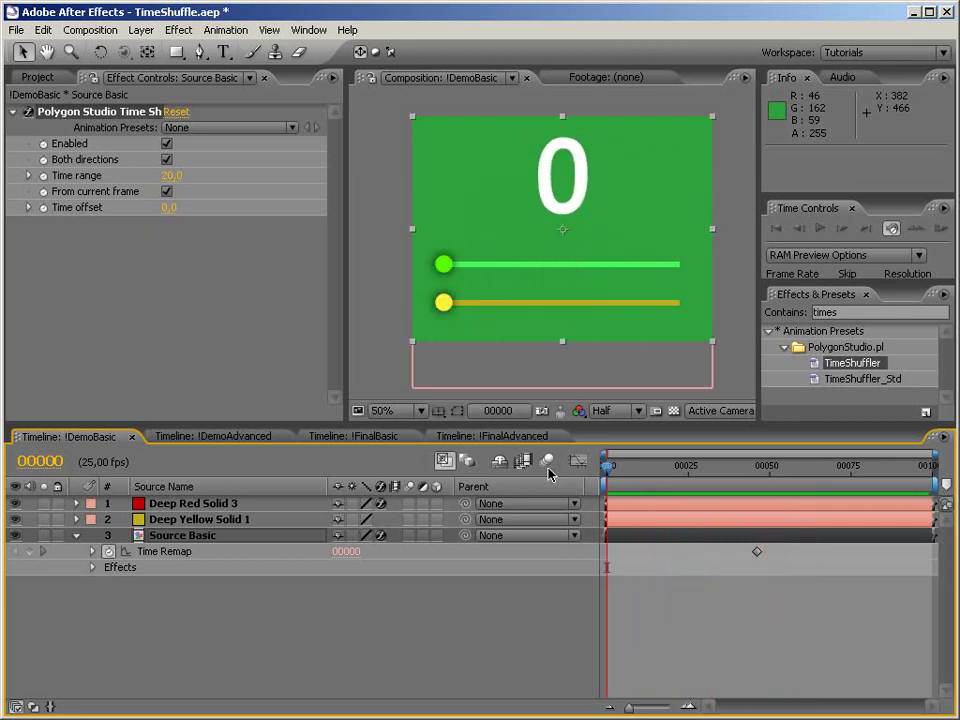
- Turn off the Both directions option, play a RAM preview, and scrub to frame 25
mouse_move(740, 488)
left_mouse_down()
mouse_move(706, 468)
mouse_move(722, 480)
left_mouse_up()
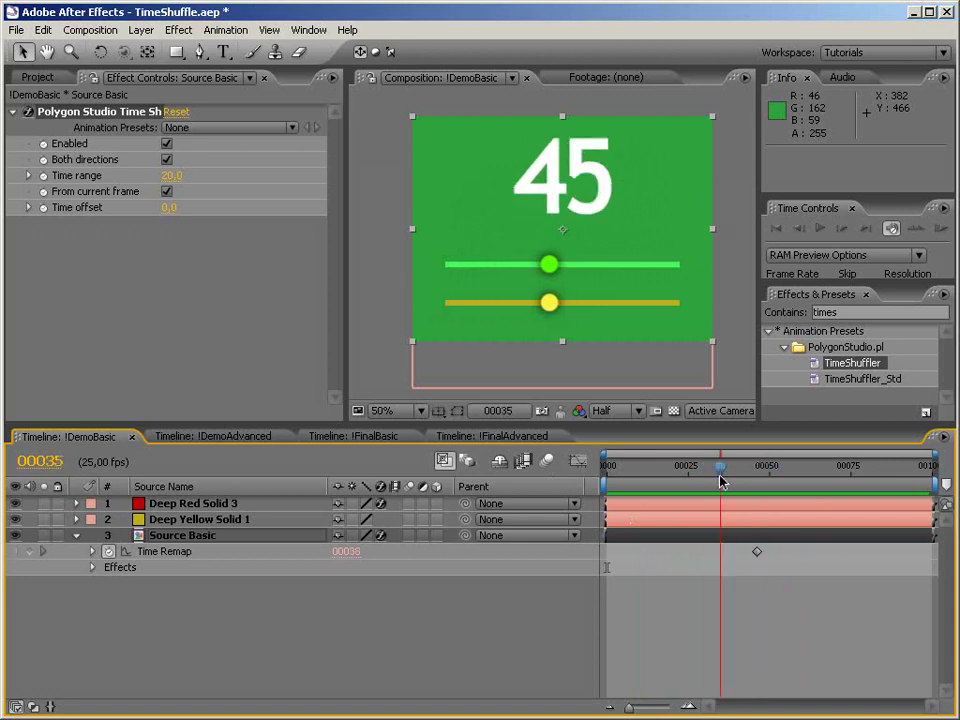
left_click(166, 160)
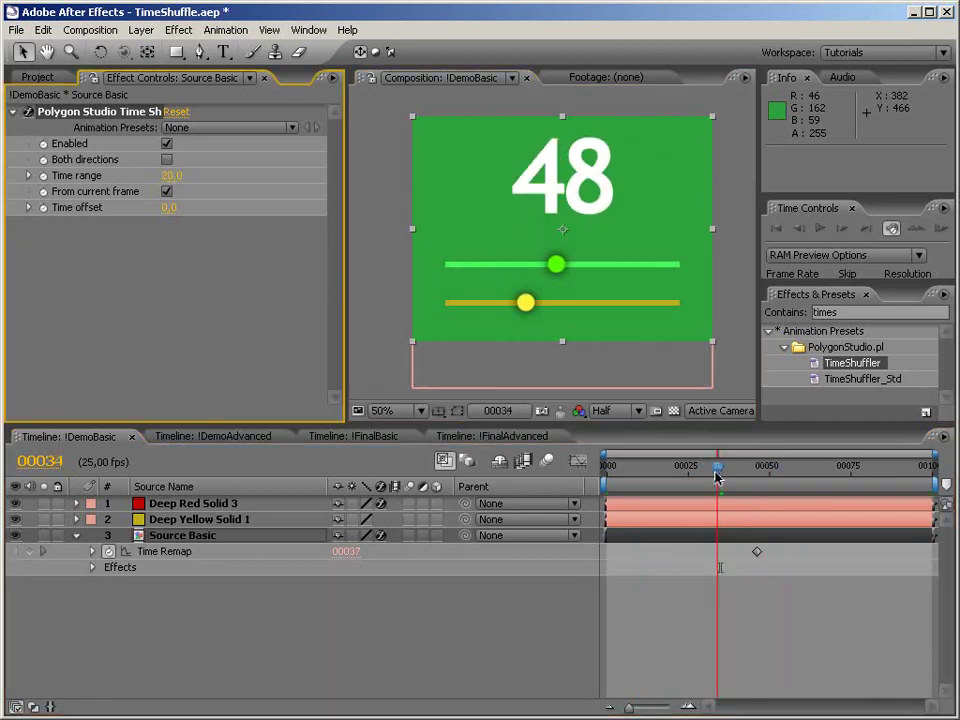
key("KP_0")
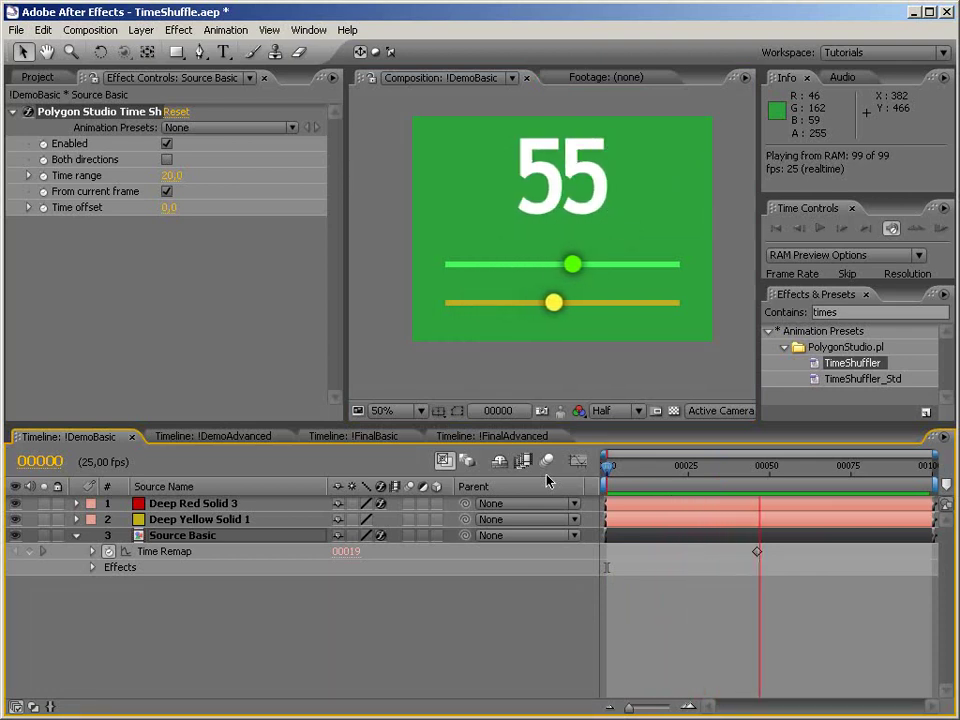
key("space")
left_click_drag(650, 470, 688, 470)
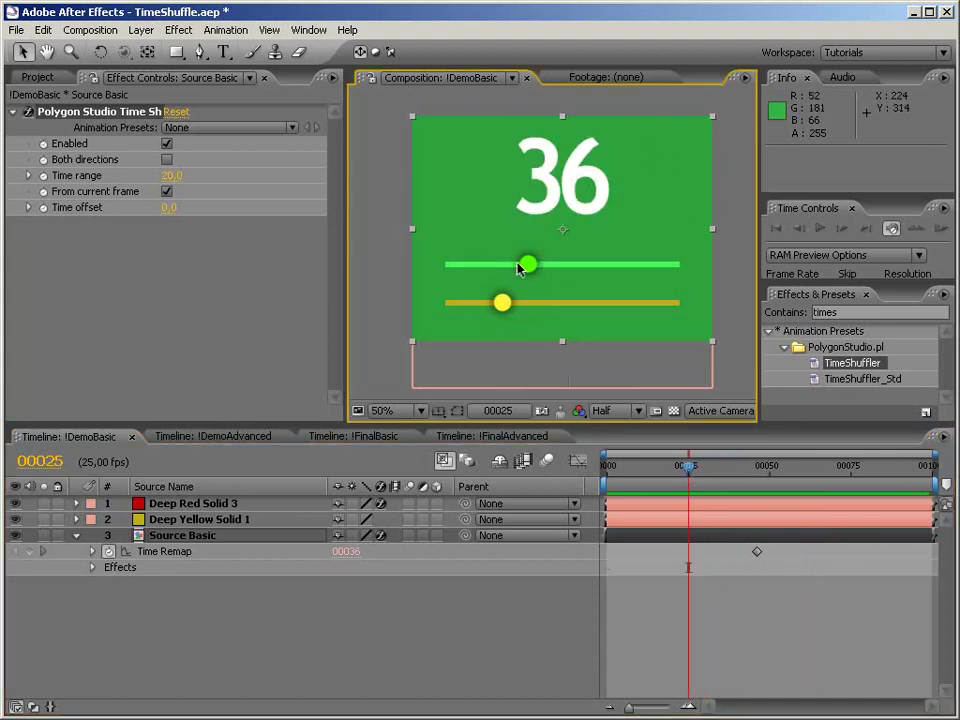
- Turn Both directions back on, set the Time range to 40, and scrub to frame 24
left_click(166, 159)
left_click(170, 175)
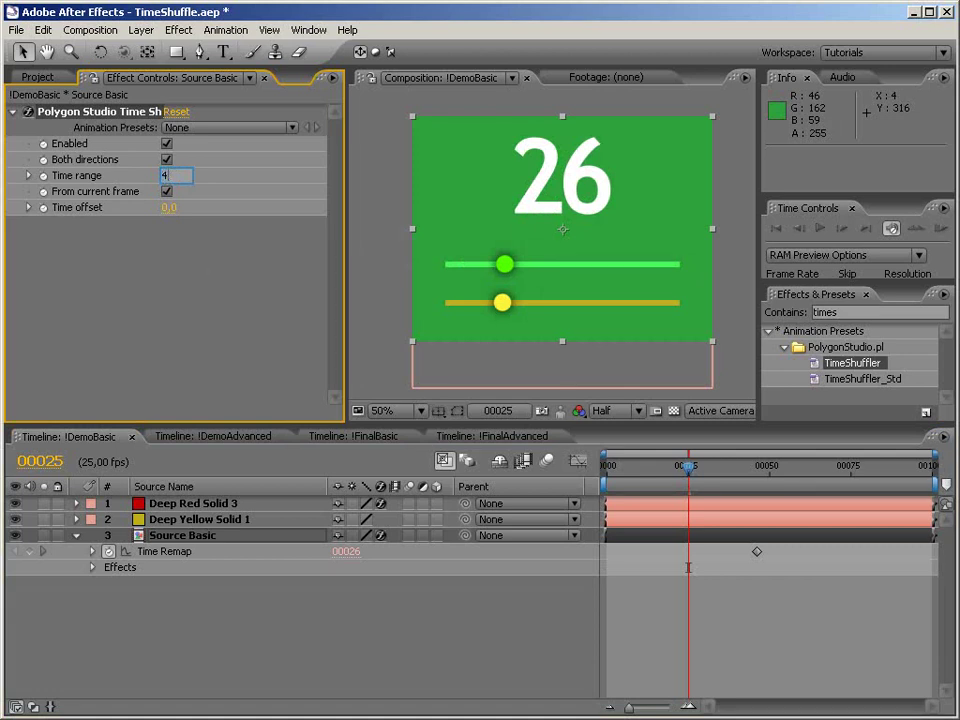
type("40")
key("Return")
mouse_move(688, 466)
left_mouse_down()
mouse_move(799, 472)
mouse_move(685, 472)
left_mouse_up()
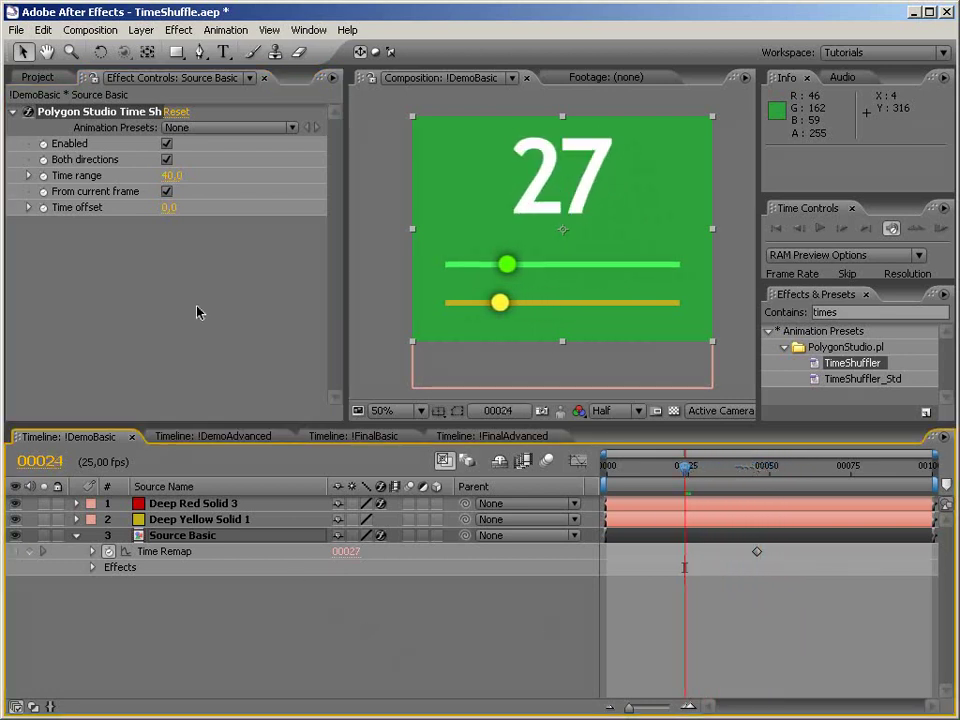
left_click(221, 347)
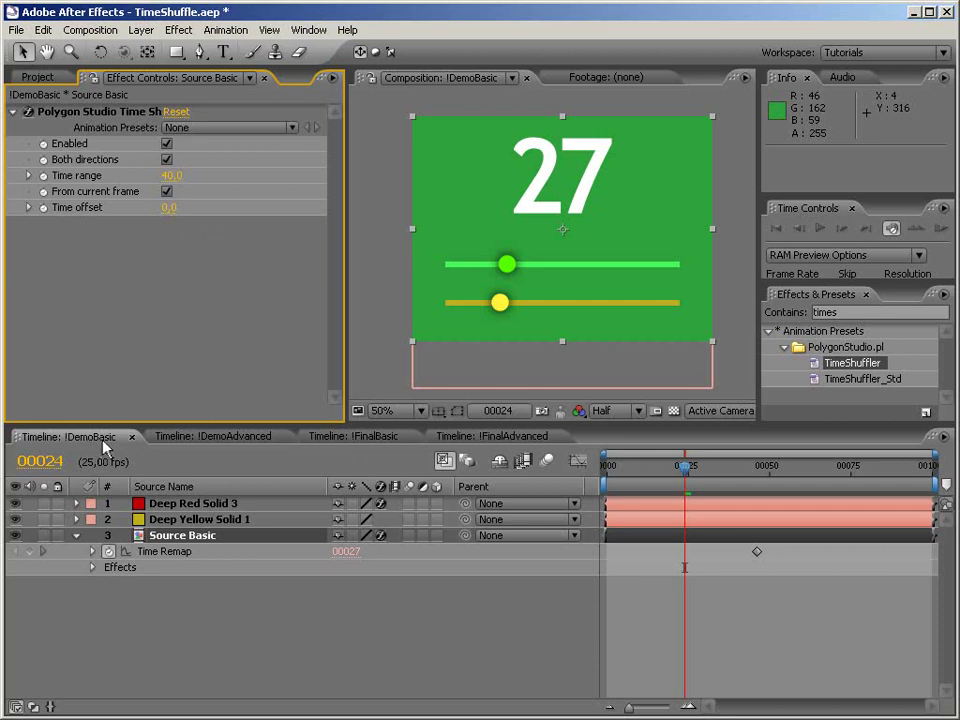
- Open the !DemoAdvanced composition, toggle the Deep Yellow Solid 1 layer's visibility off and on, and scrub to frame 91
left_click(218, 440)
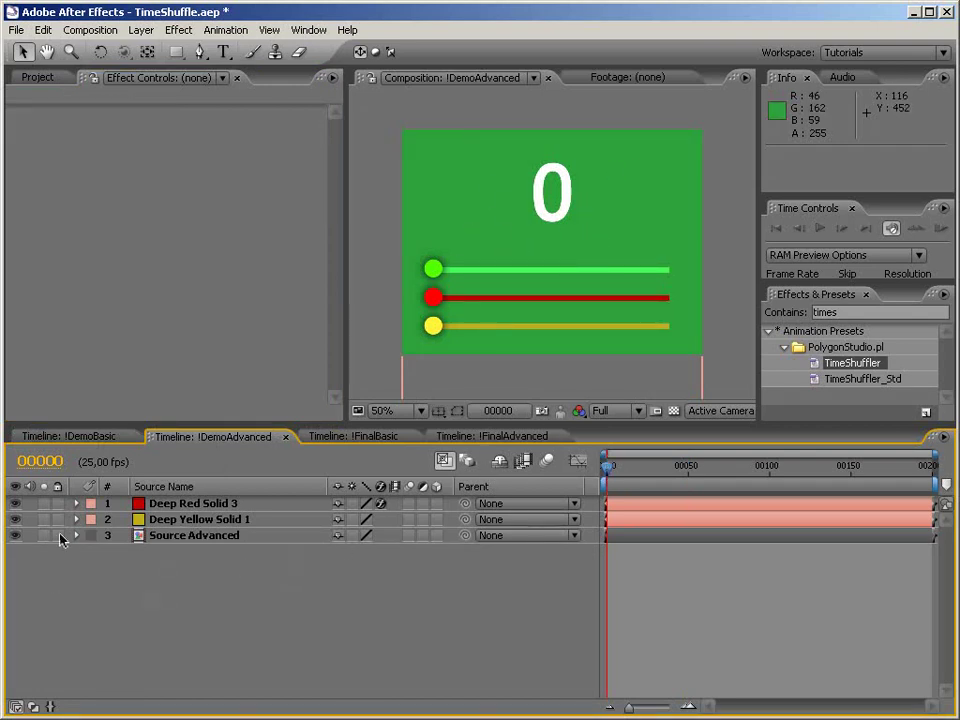
left_click(15, 519)
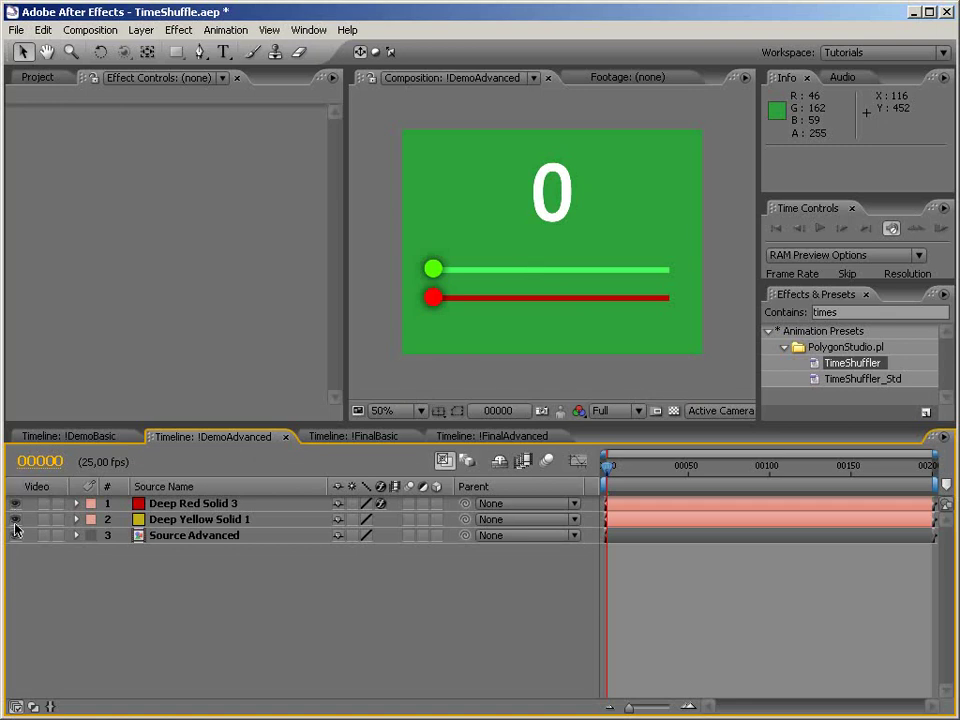
left_click(15, 520)
left_click(60, 436)
left_click(215, 437)
left_click_drag(611, 474, 762, 477)
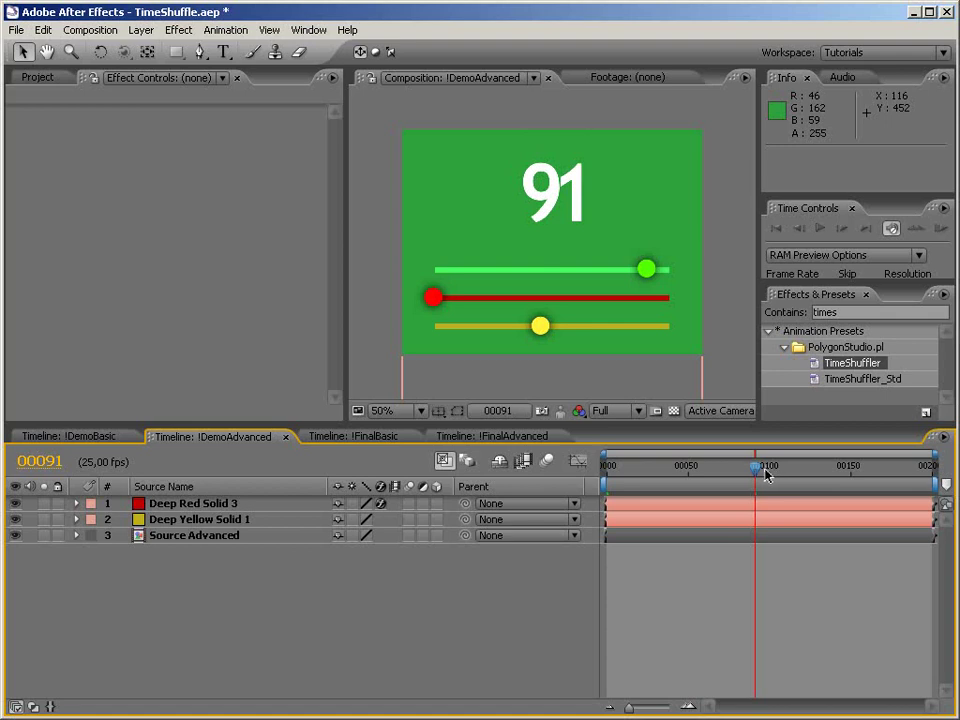
- End the work area at frame 99, trim the composition to it, and return to frame 0
left_click_drag(772, 474, 768, 524)
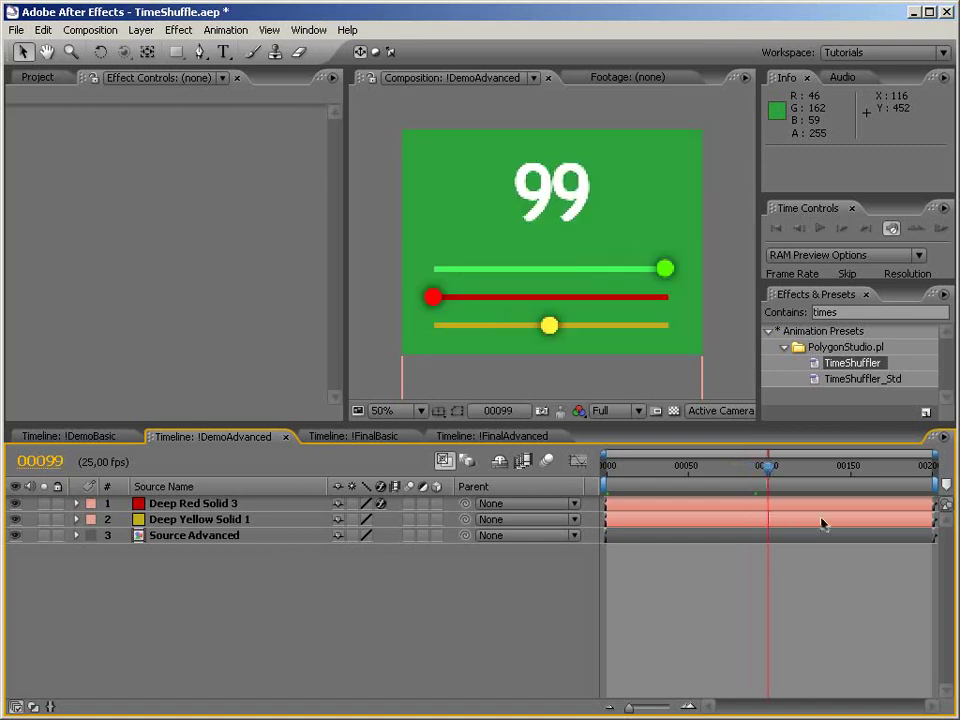
left_click_drag(937, 483, 789, 510)
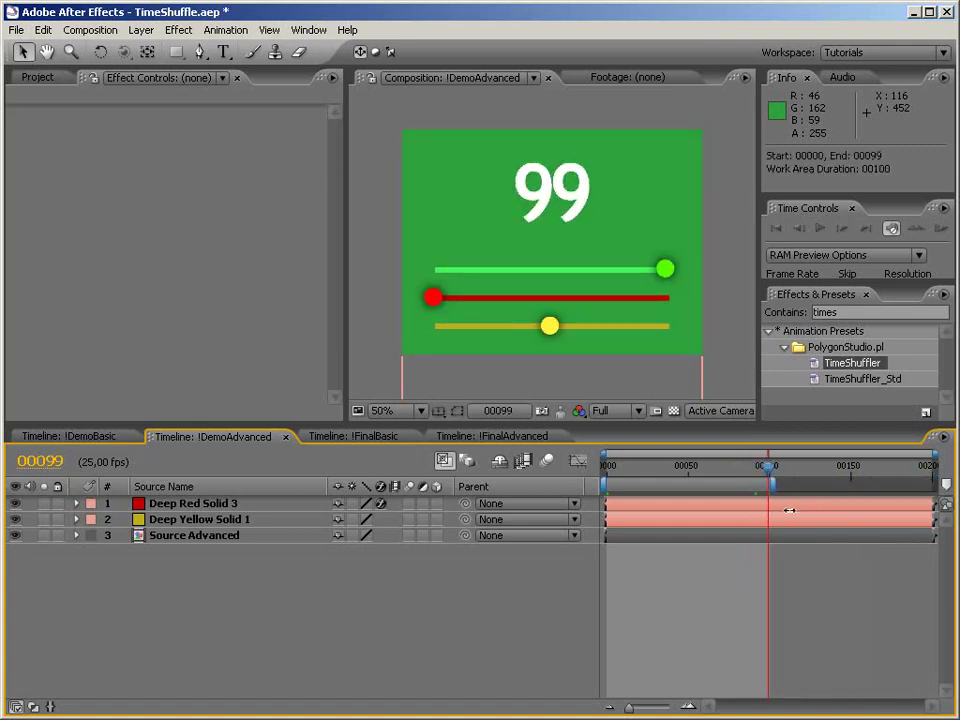
right_click(742, 486)
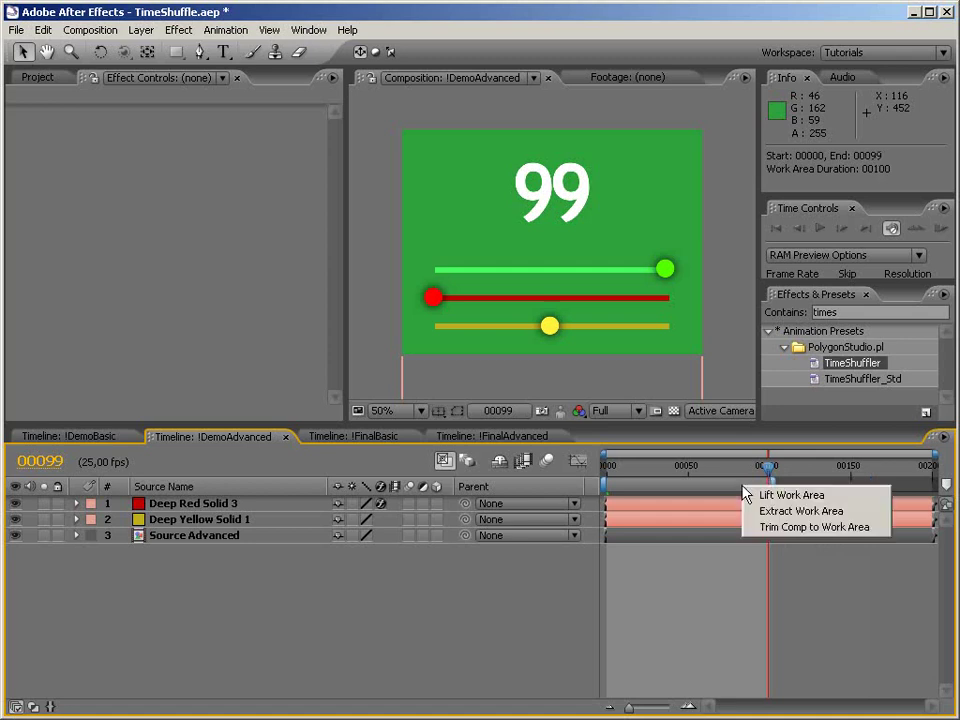
left_click(771, 528)
left_click_drag(929, 474, 606, 481)
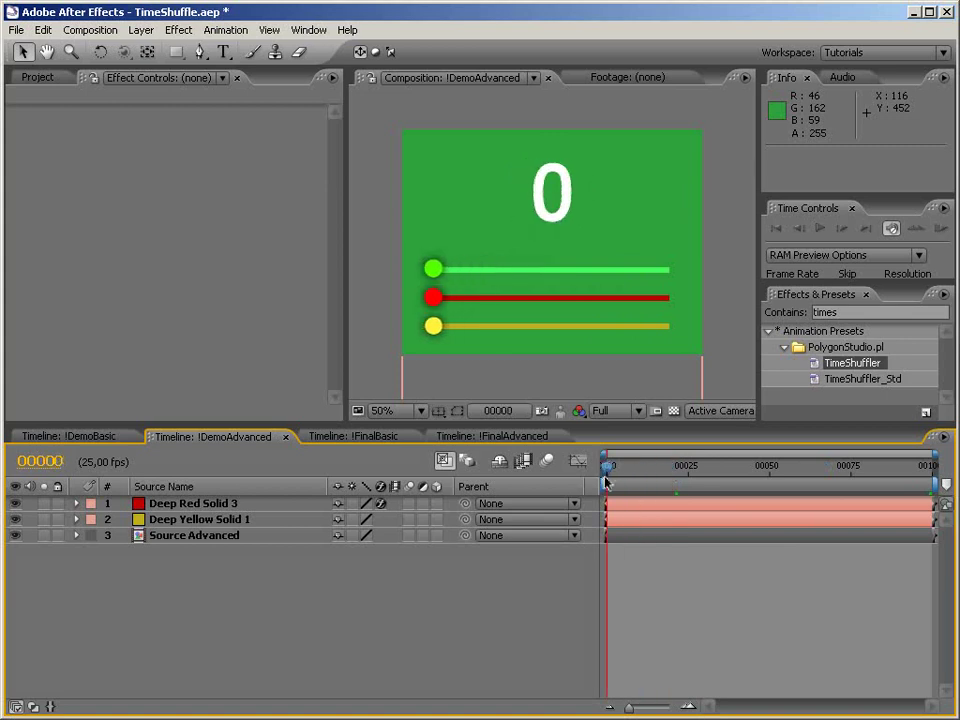
- Apply the TimeShuffler preset to the Source Advanced layer and set its Time offset to 100
left_click_drag(820, 373, 216, 548)
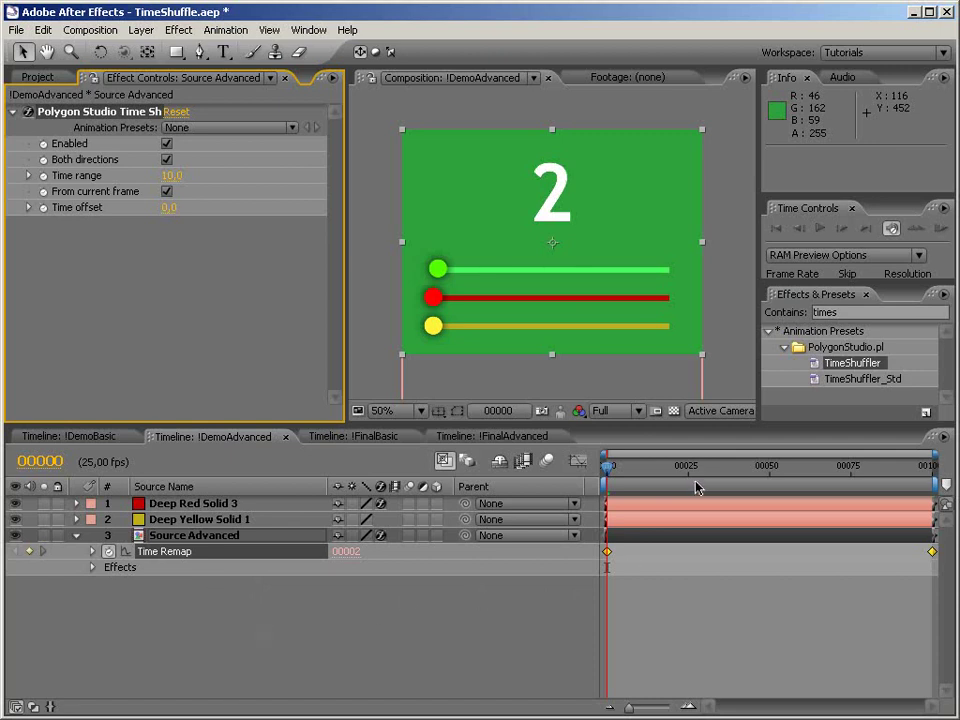
left_click_drag(610, 471, 717, 471)
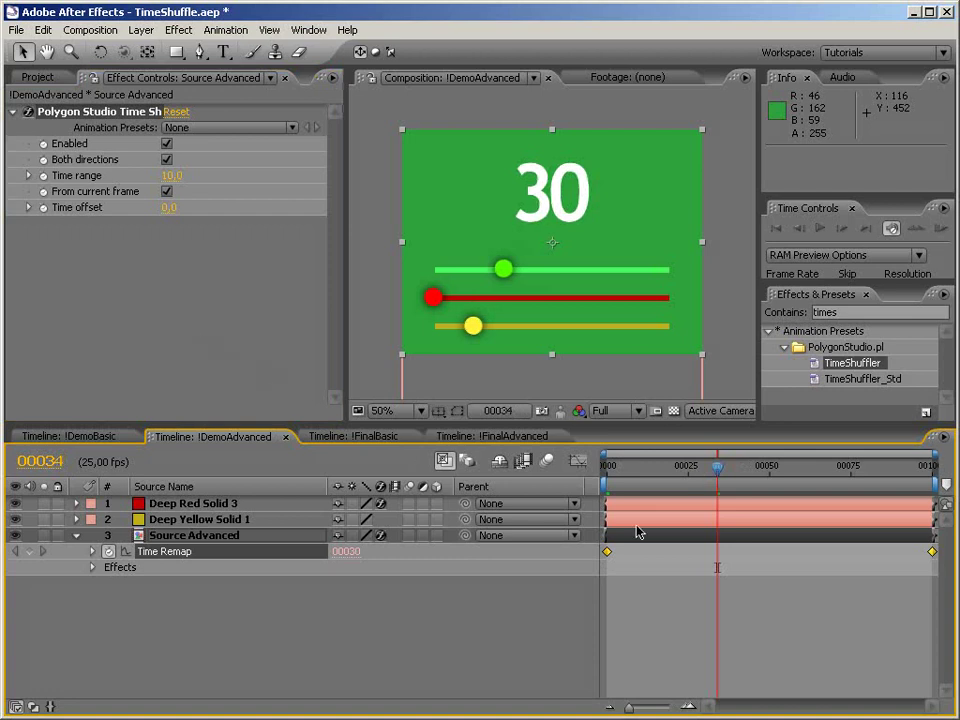
left_click(168, 208)
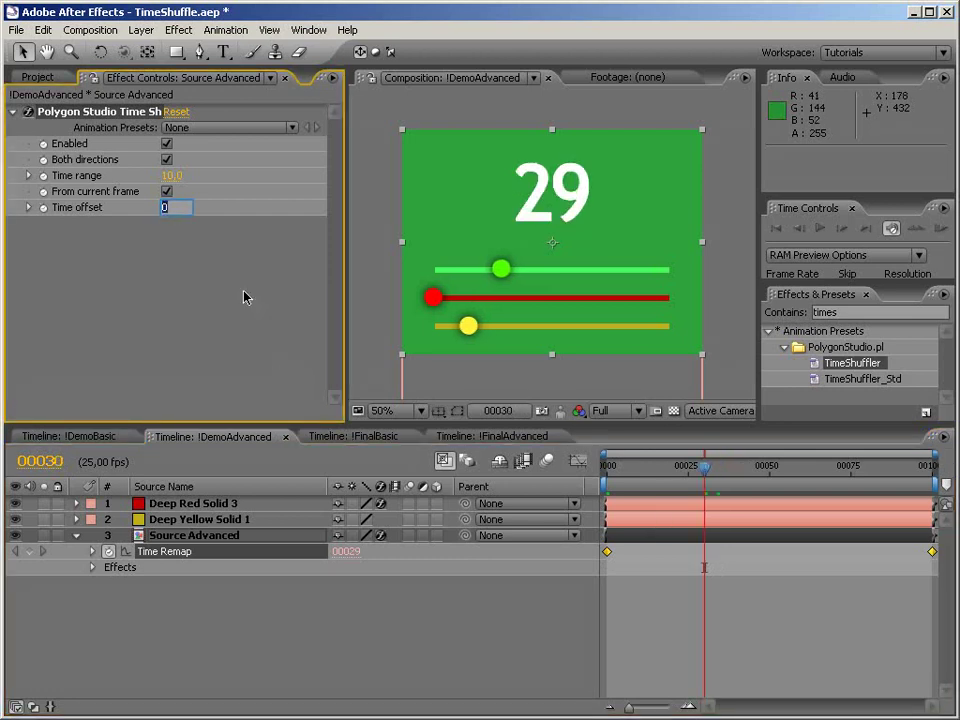
type("100")
key("Return")
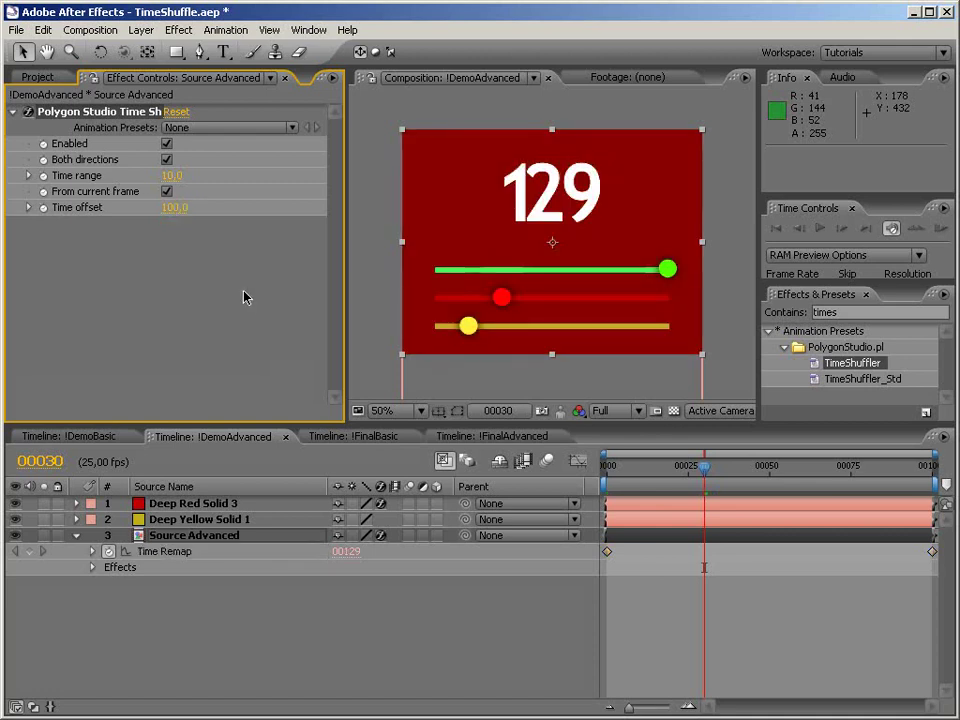
left_click_drag(705, 472, 607, 474)
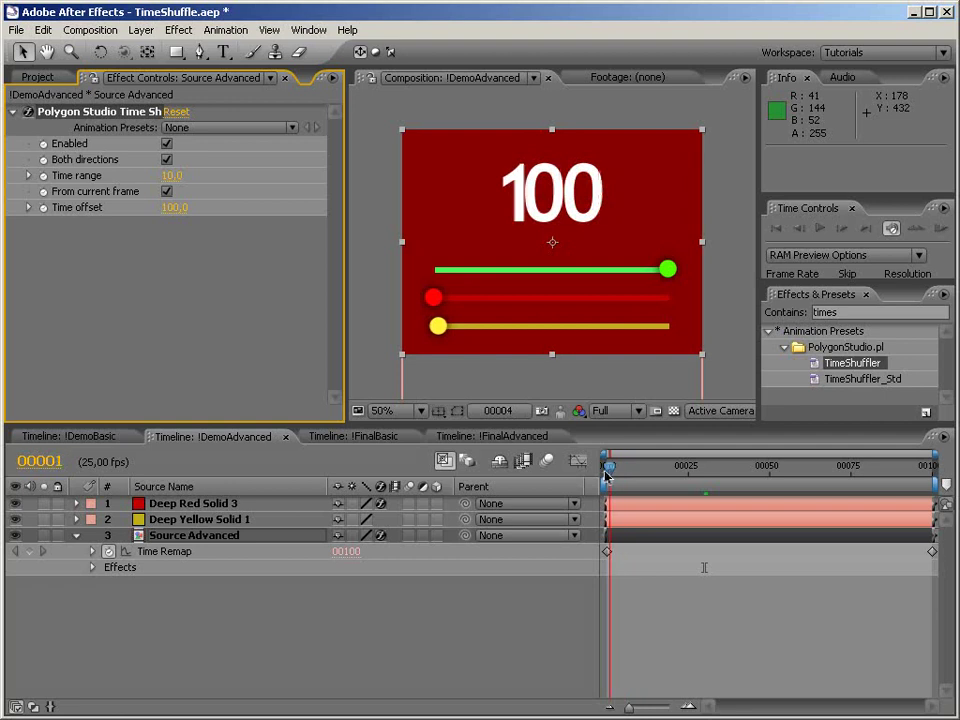
- Set the Time Shuffler's Time range to 0 and scrub through the composition, stopping at frame 26
left_click(172, 175)
key("Return")
left_click_drag(612, 478, 847, 472)
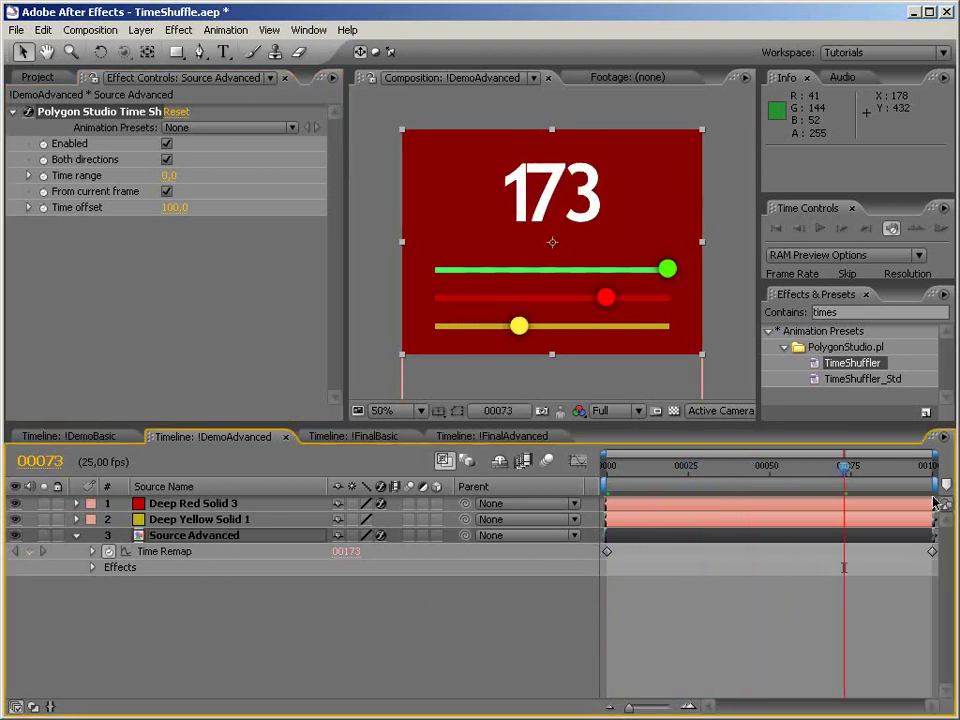
left_click_drag(848, 473, 940, 476)
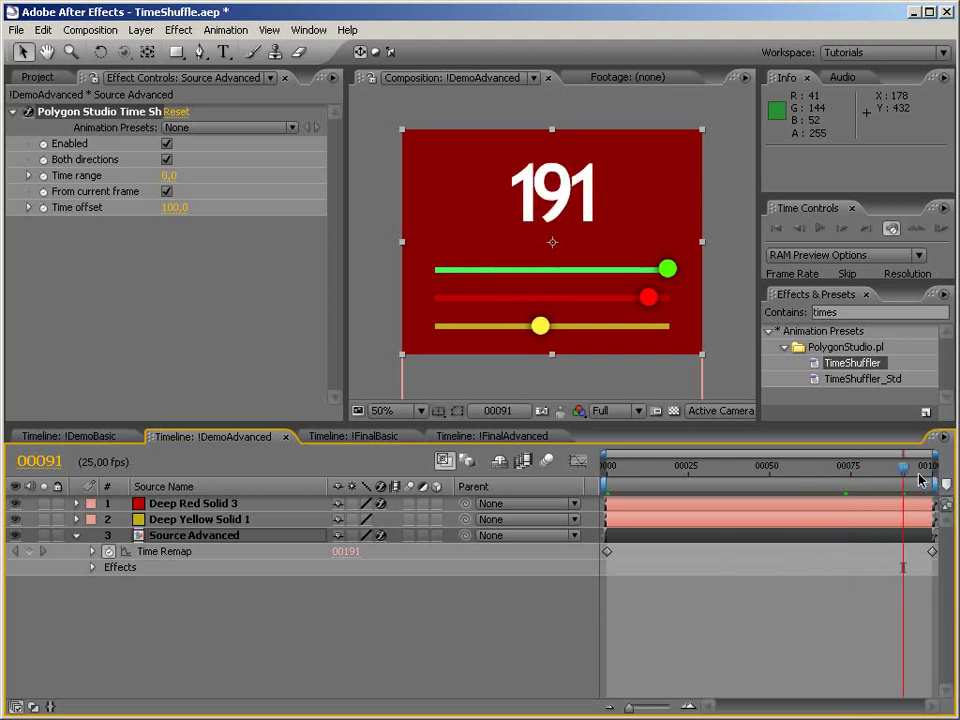
left_click(925, 478)
left_click_drag(925, 478, 690, 478)
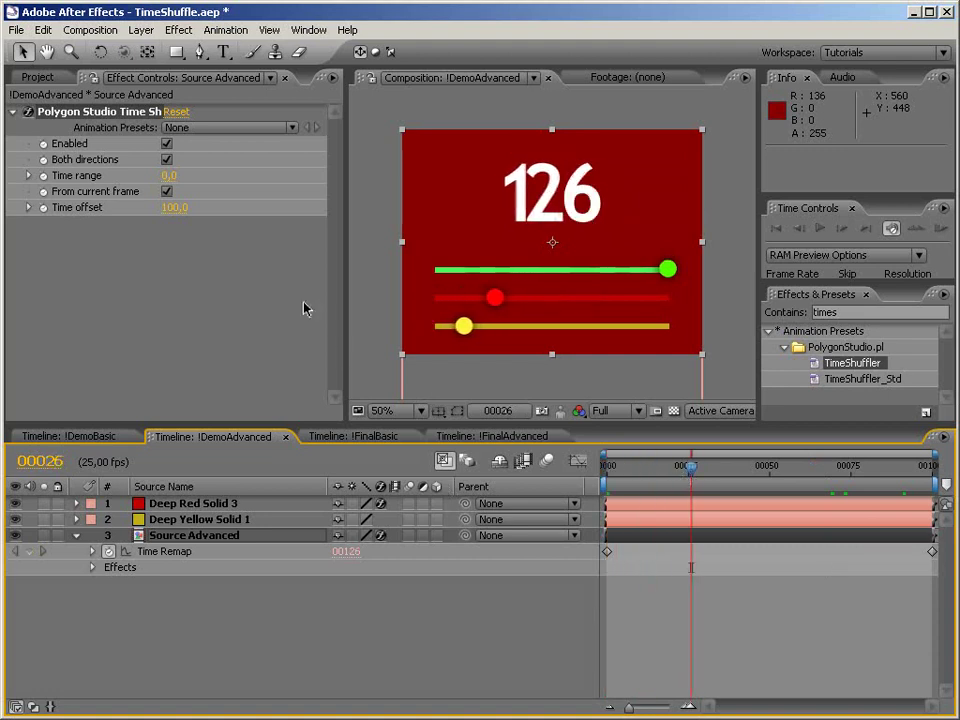
- Toggle the Time Shuffler's Enabled option to compare frame 26 with and without the offset, leaving it off
left_click(167, 144)
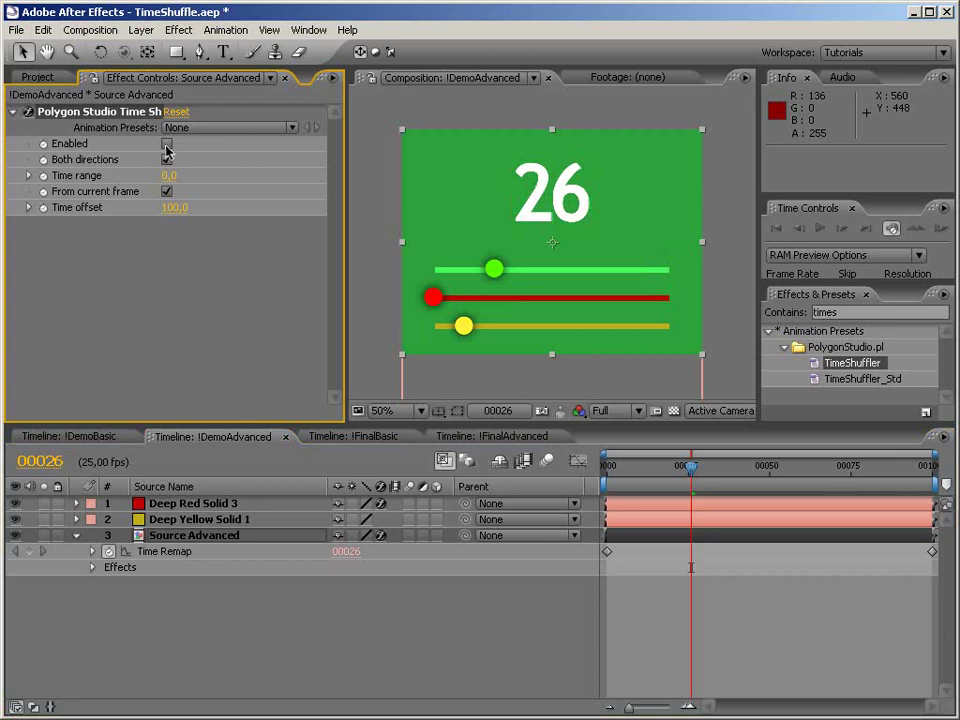
left_click(167, 145)
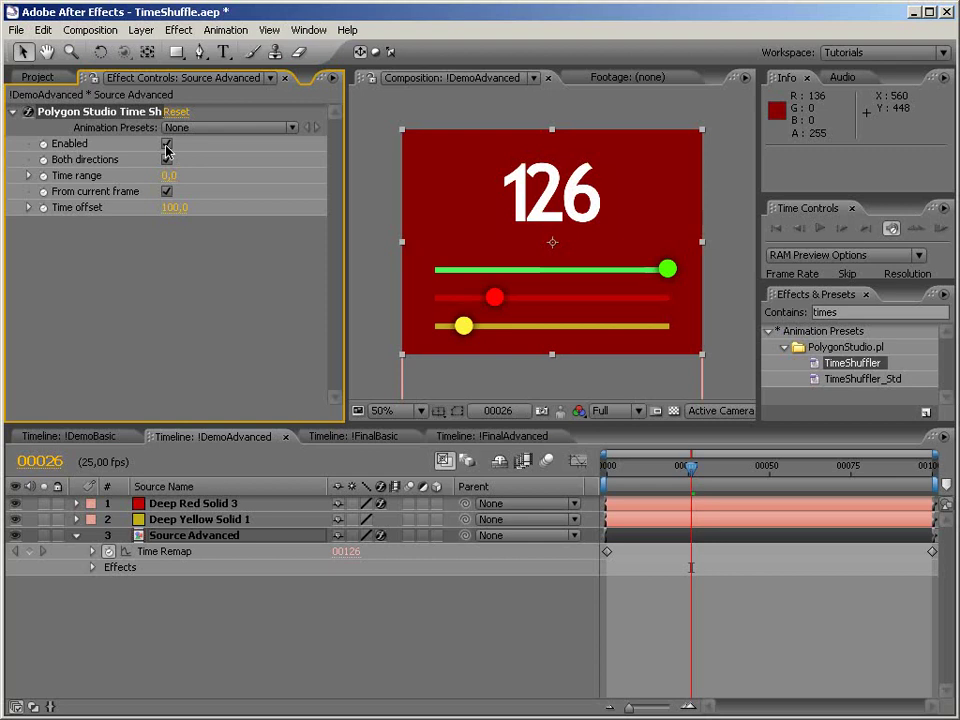
left_click(167, 145)
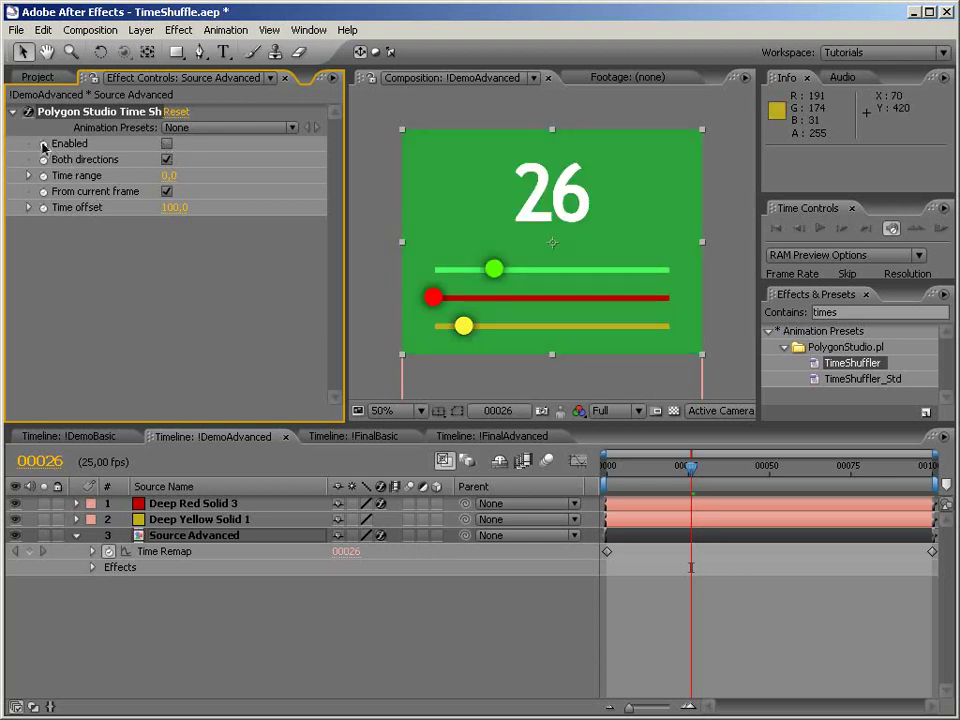
- Add the expression random(0,1); to the Time Shuffler's Enabled property on the Source Advanced layer
left_click(43, 147, "alt")
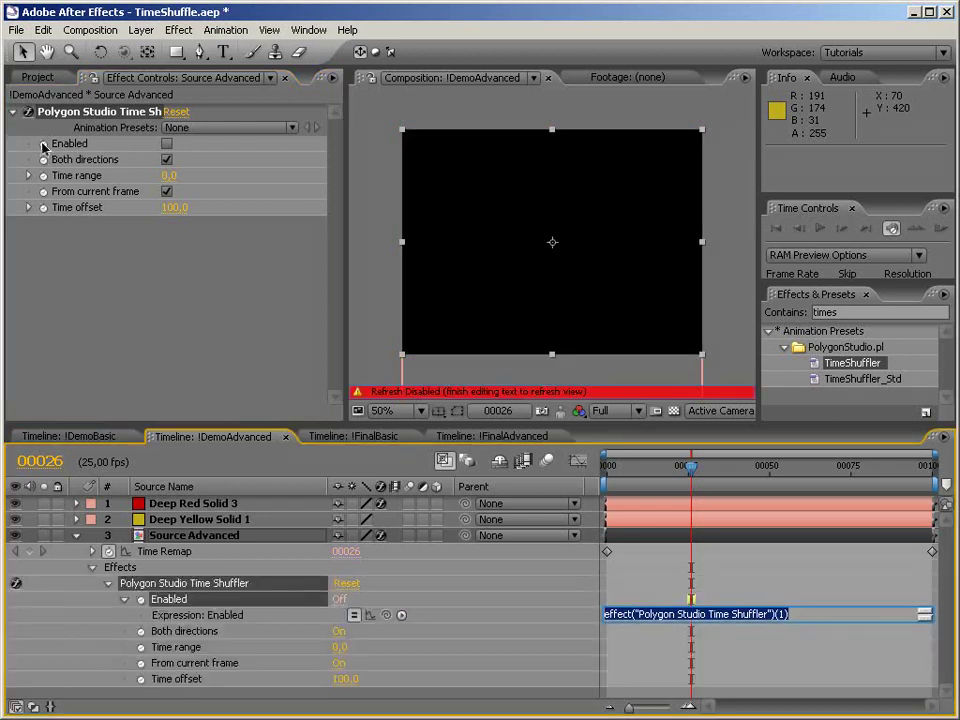
key("BackSpace")
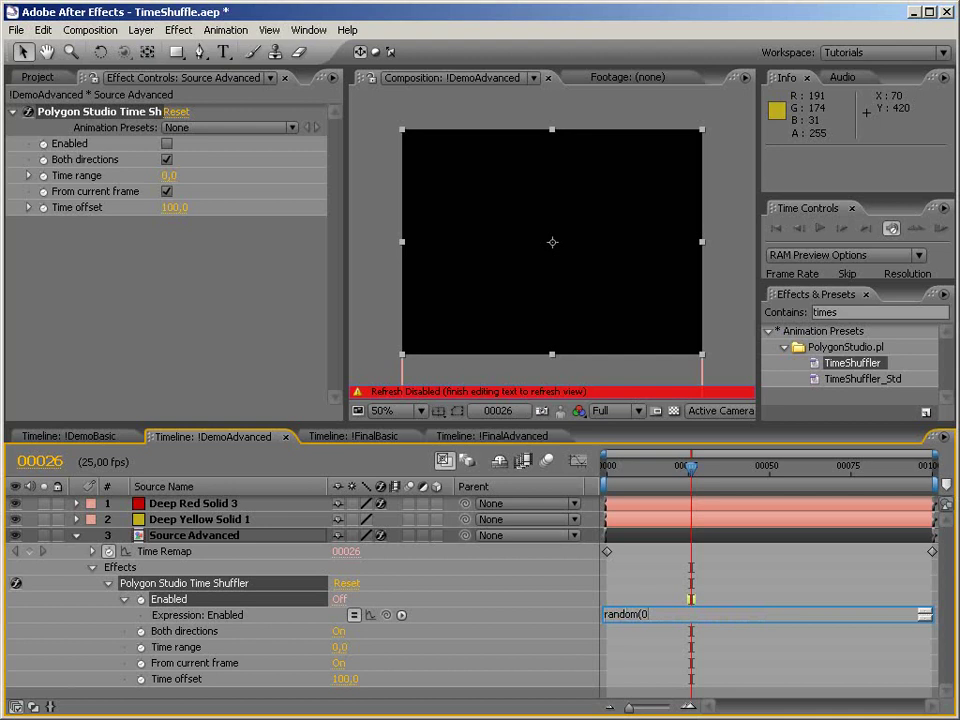
type("random(0,1);")
left_click(43, 147)
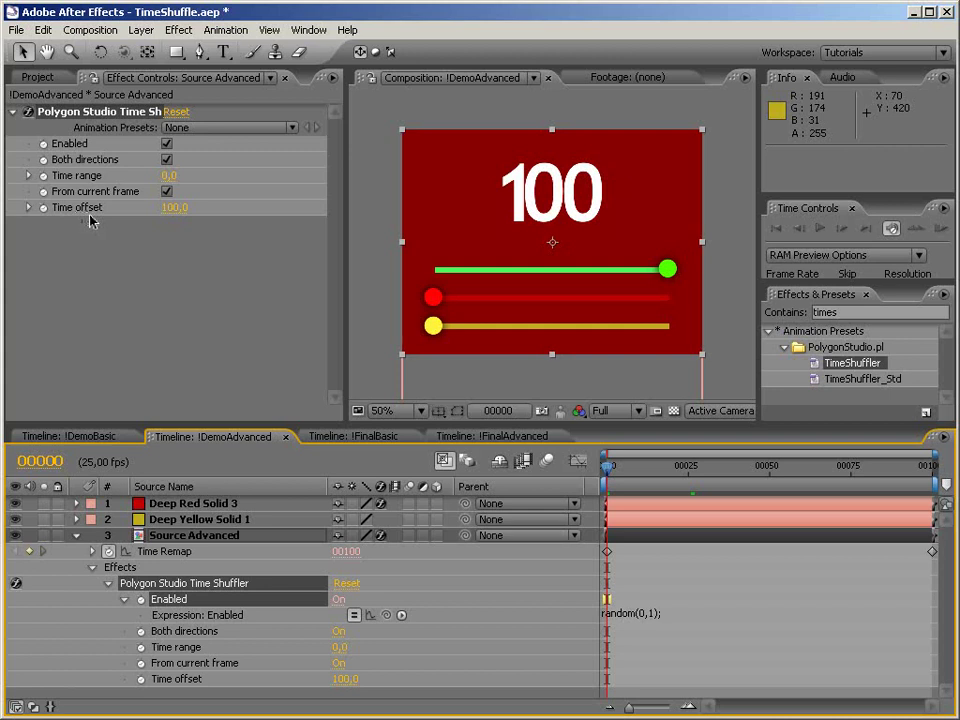
- Play a RAM preview from frame 0, stop it, and scrub to frame 22
key("KP_0")
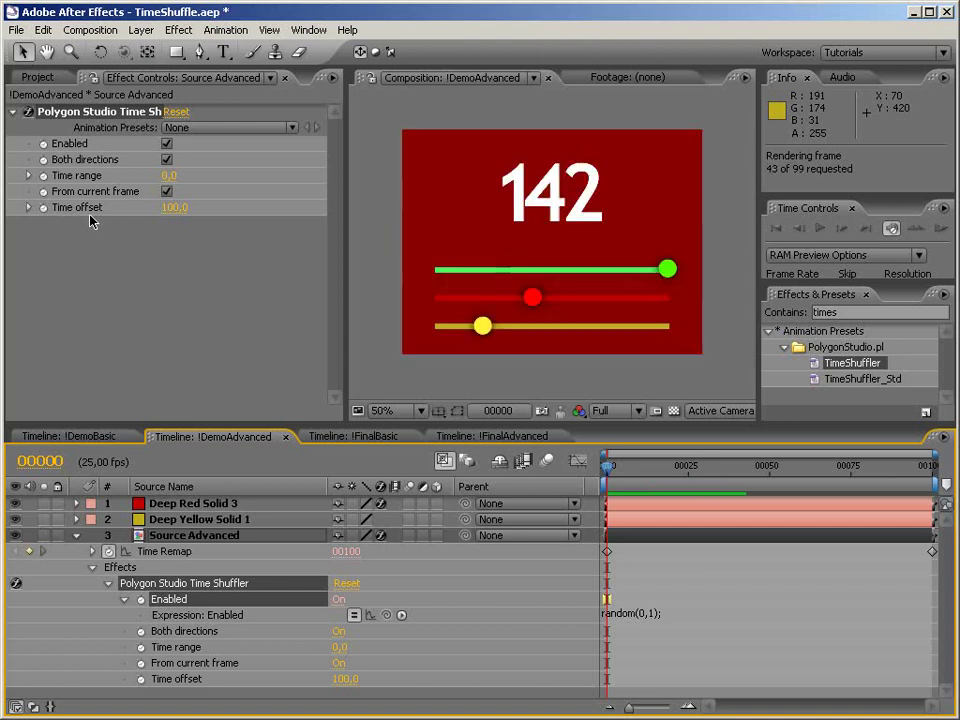
key("space")
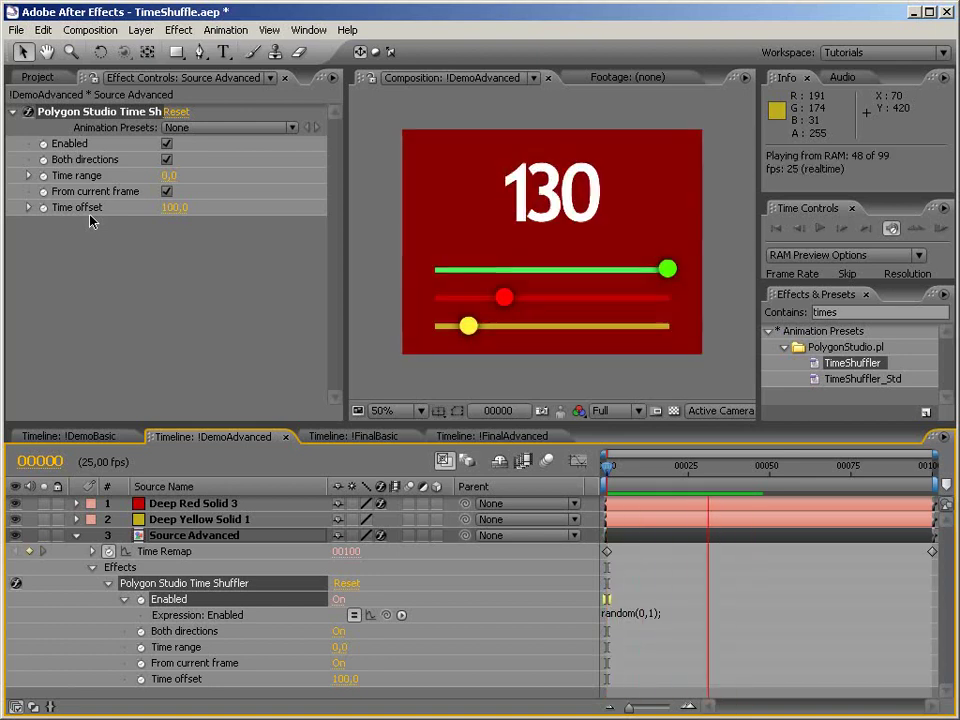
key("space")
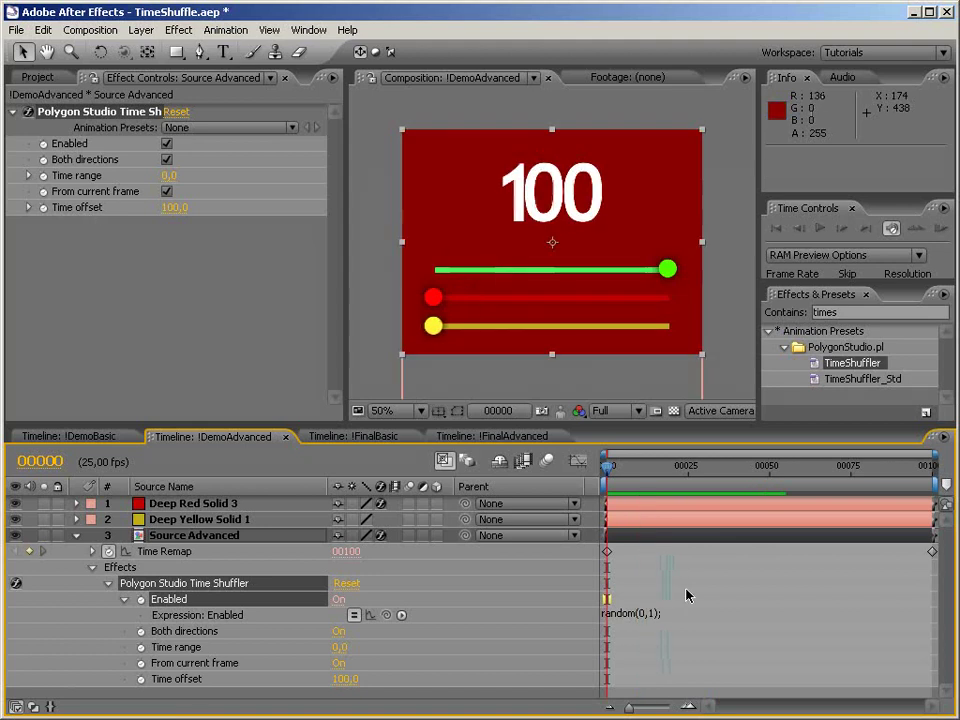
left_click_drag(612, 474, 679, 468)
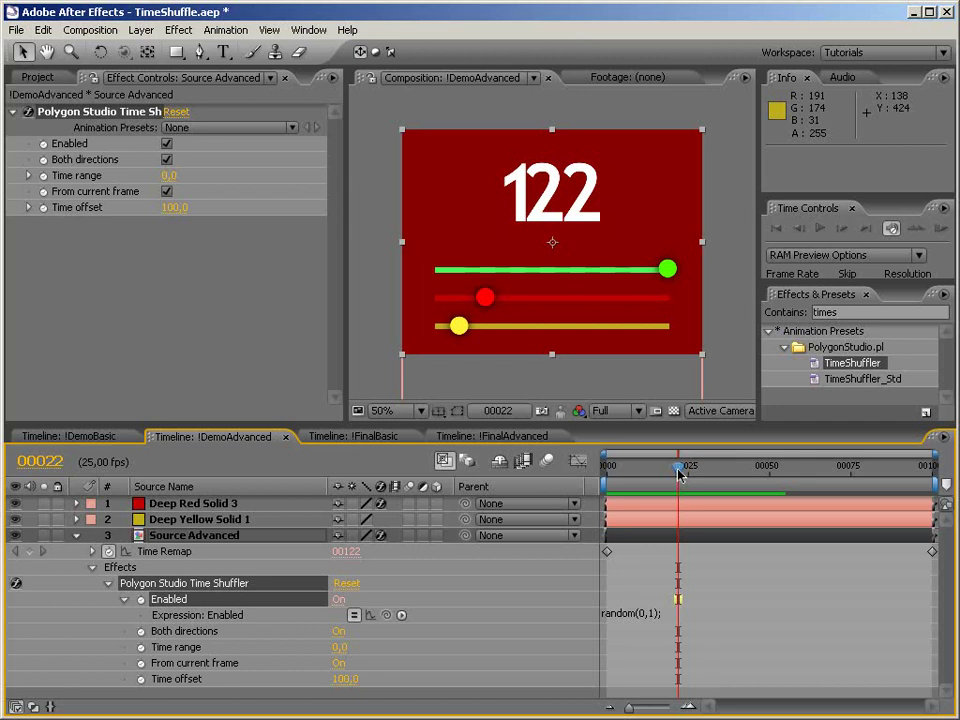
mouse_move(679, 473)
left_mouse_down()
mouse_move(638, 471)
mouse_move(679, 472)
left_mouse_up()
- Set the Time Shuffler's Time range to 30 and turn off Both directions
left_click(168, 175)
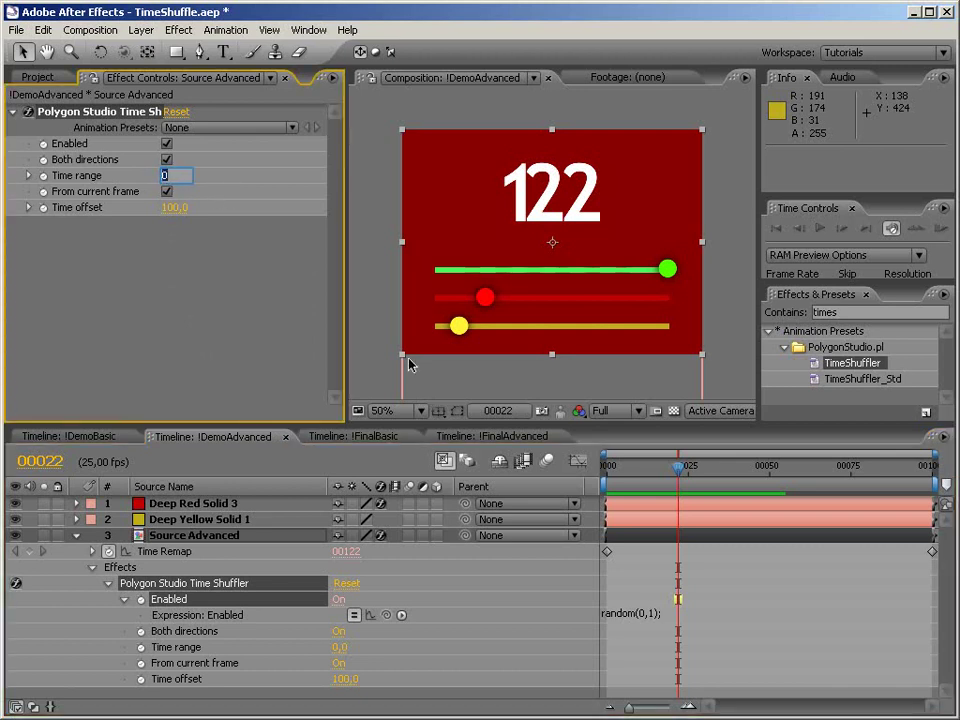
key("Return")
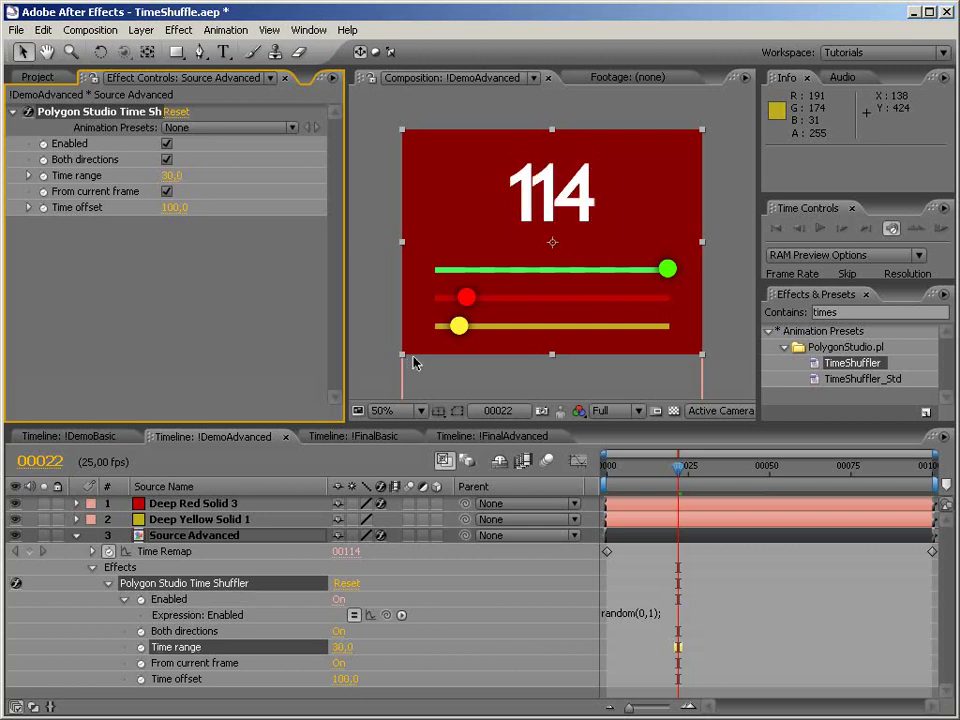
left_click(166, 159)
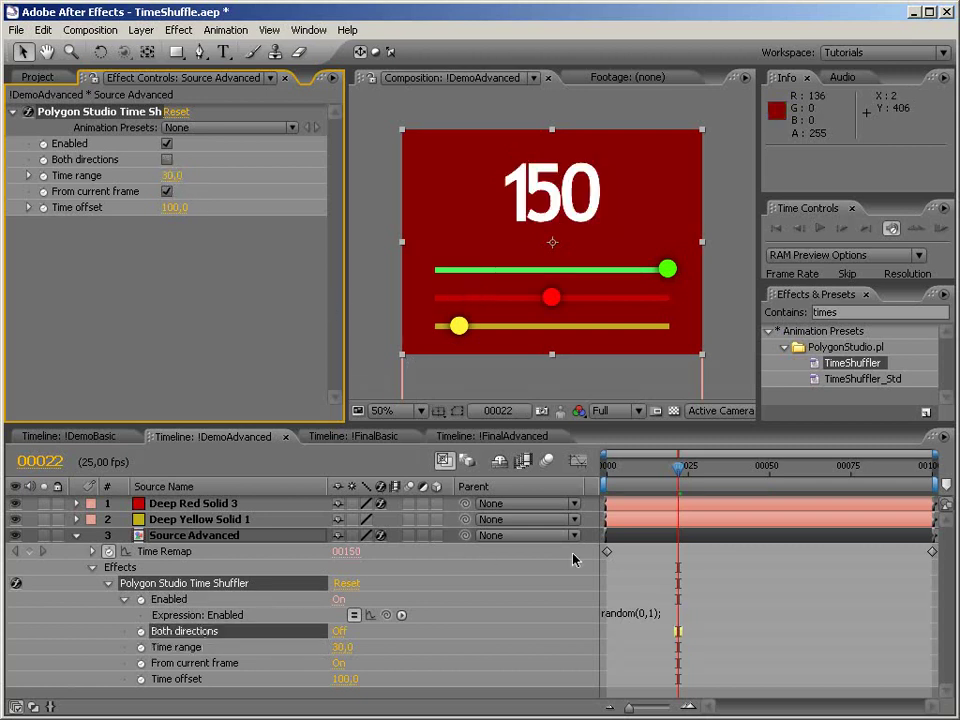
- Play a RAM preview from frame 8 and scrub through the shuffled frames to frame 19
left_click(656, 472)
left_click_drag(656, 472, 632, 479)
key("KP_0")
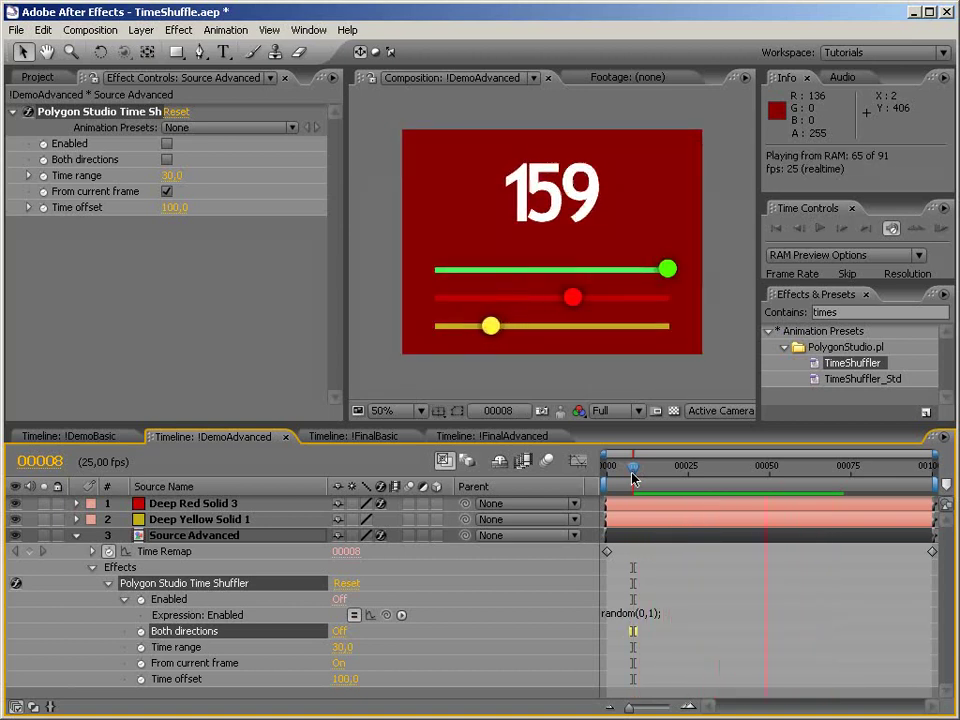
left_click_drag(632, 478, 740, 478)
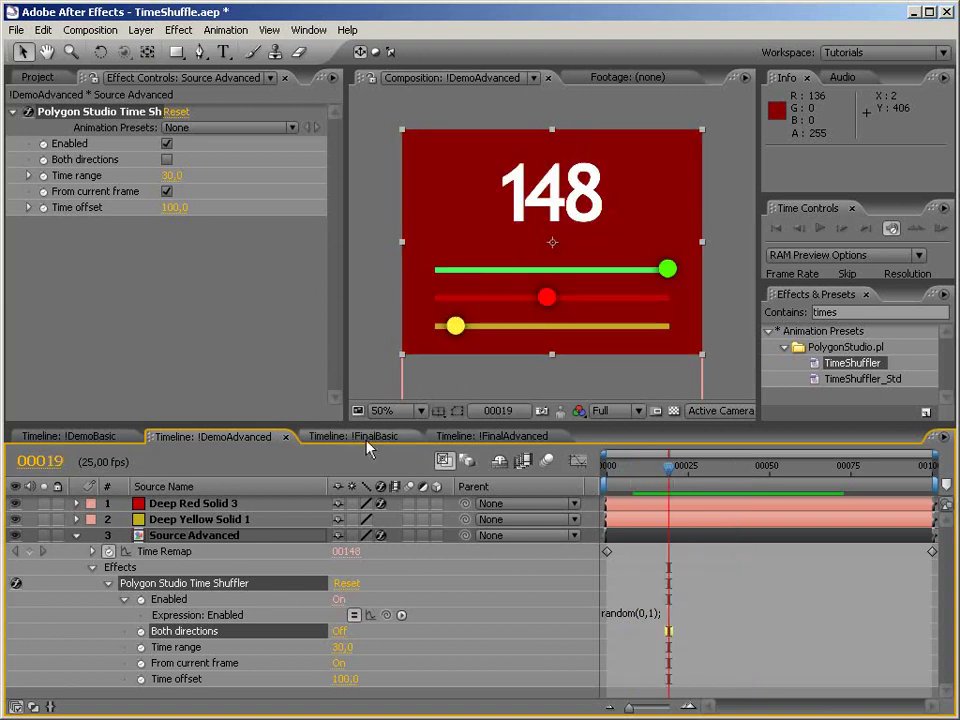
- Open the !FinalBasic composition and inspect the Time range control of the TimeBasic layer's Time Shuffler
left_click(368, 443)
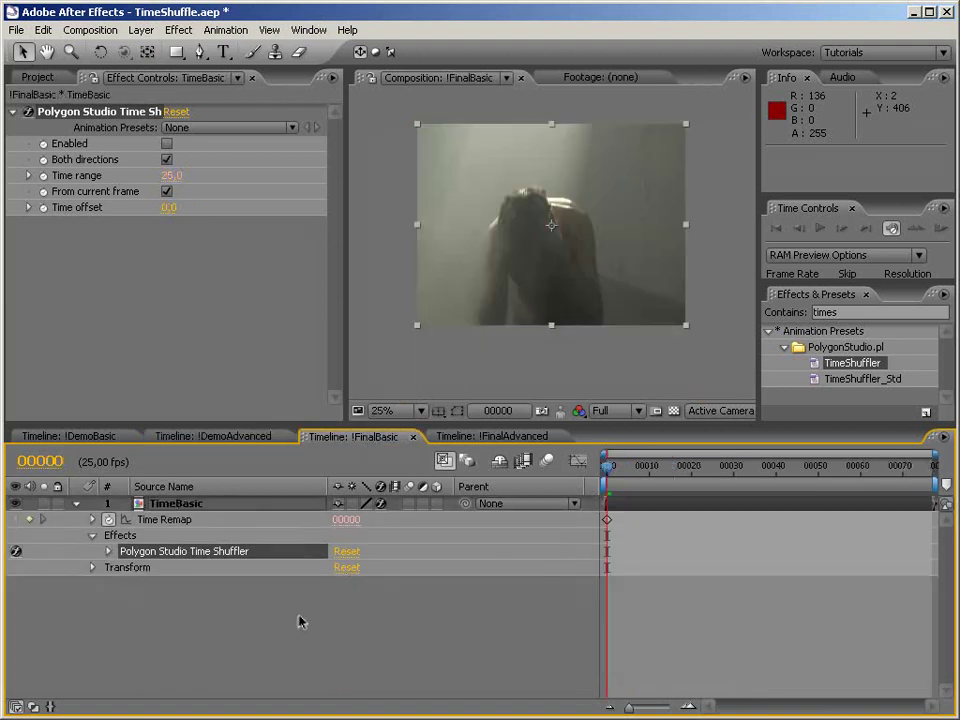
left_click(367, 440)
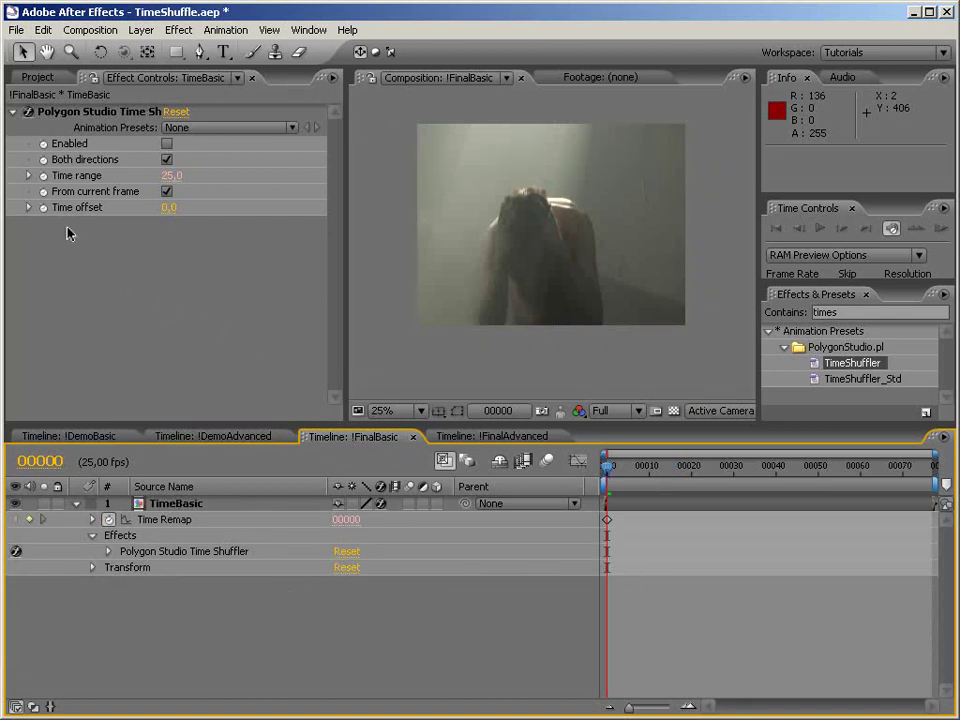
left_click(69, 187)
left_click(28, 176)
left_click(29, 177)
- Expand the TimeBasic layer's Time Shuffler properties and remove the random(10,40) expression from Time range
left_click(109, 552)
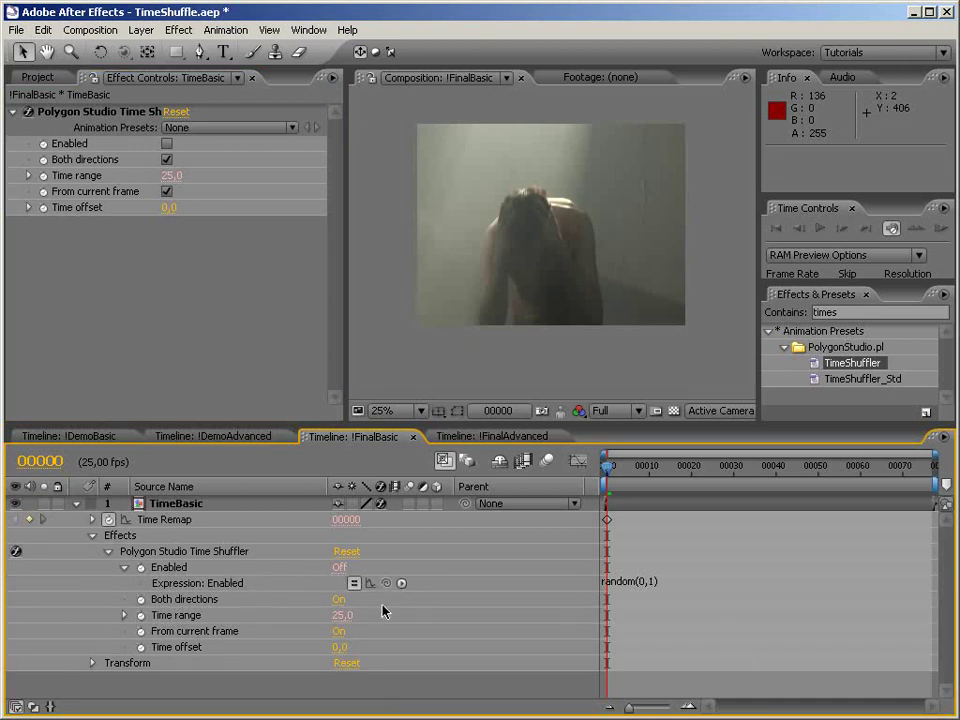
left_click(125, 617)
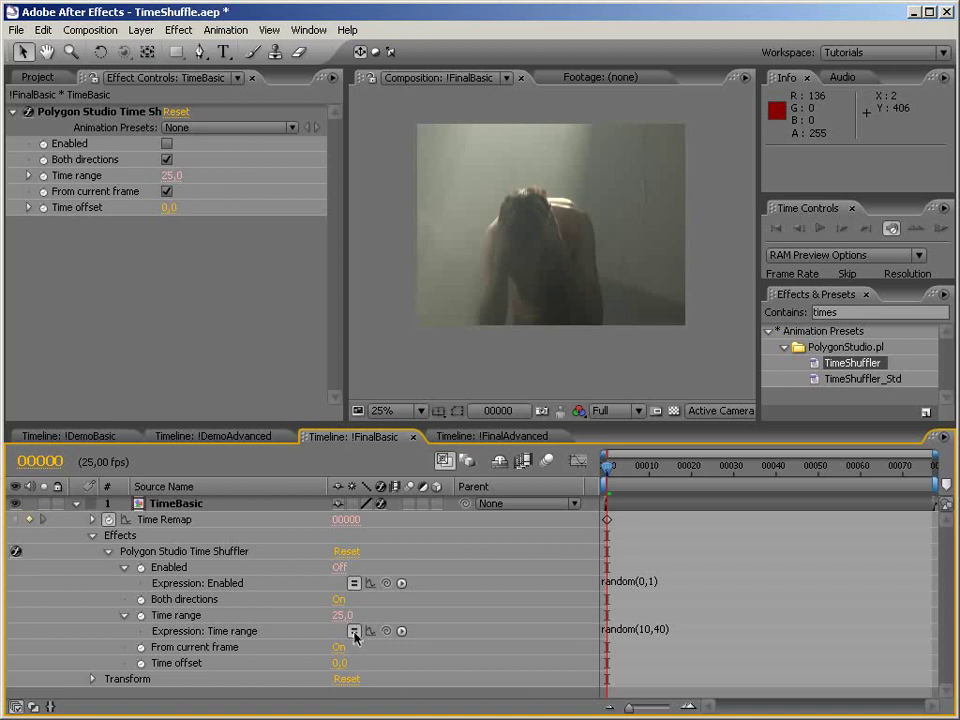
left_click(125, 616)
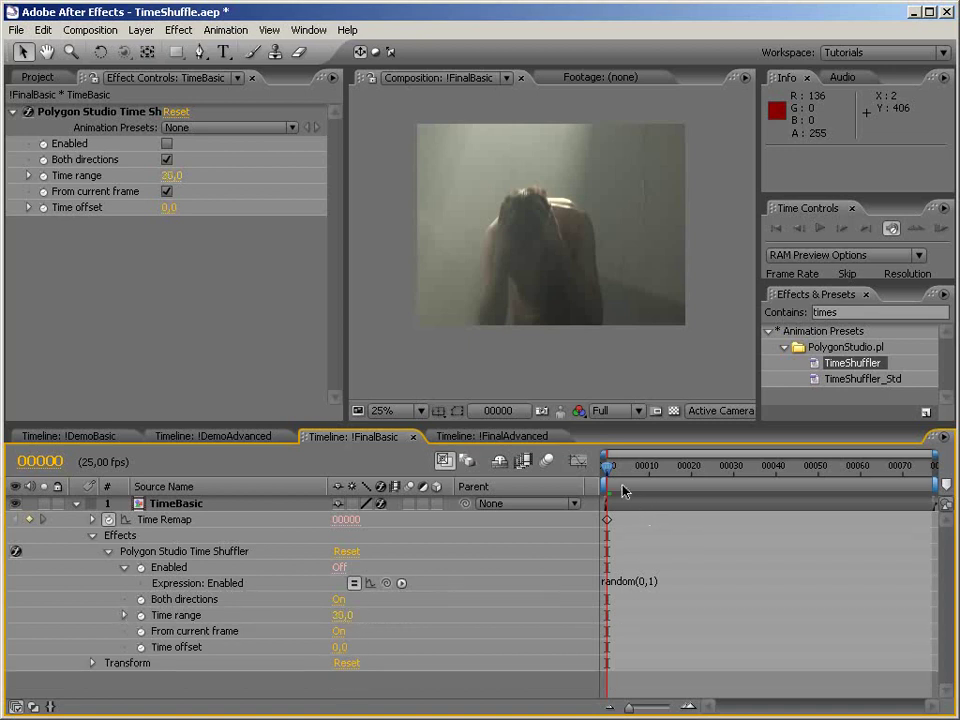
- Play a RAM preview of !FinalBasic and reveal the TimeAdvanced layer's expressions in the !FinalAdvanced composition
key("KP_0")
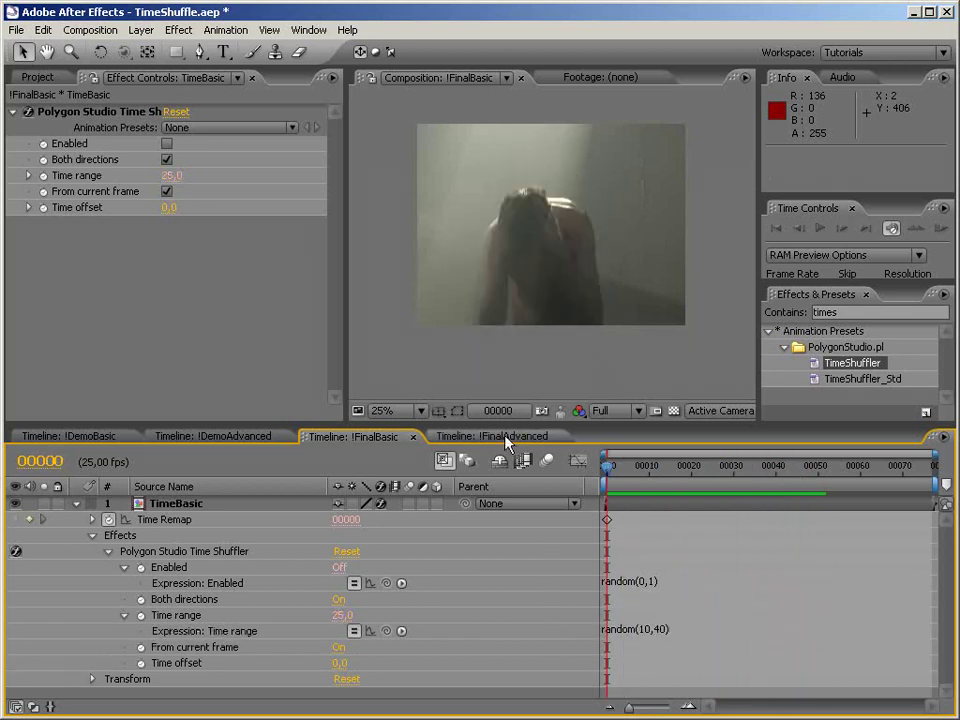
left_click(507, 440)
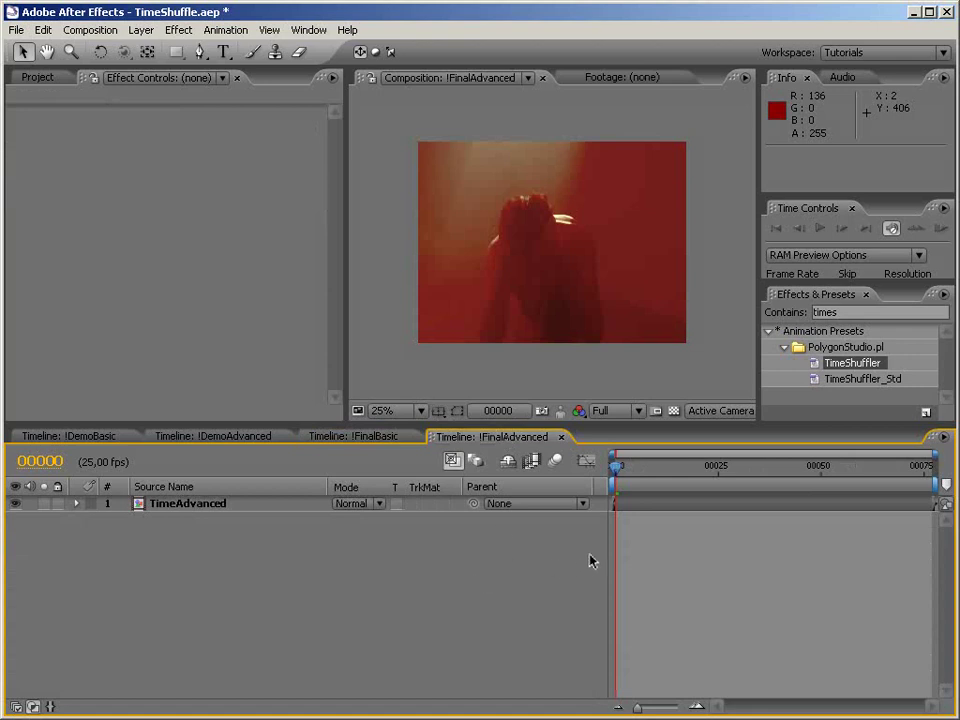
left_click(152, 508)
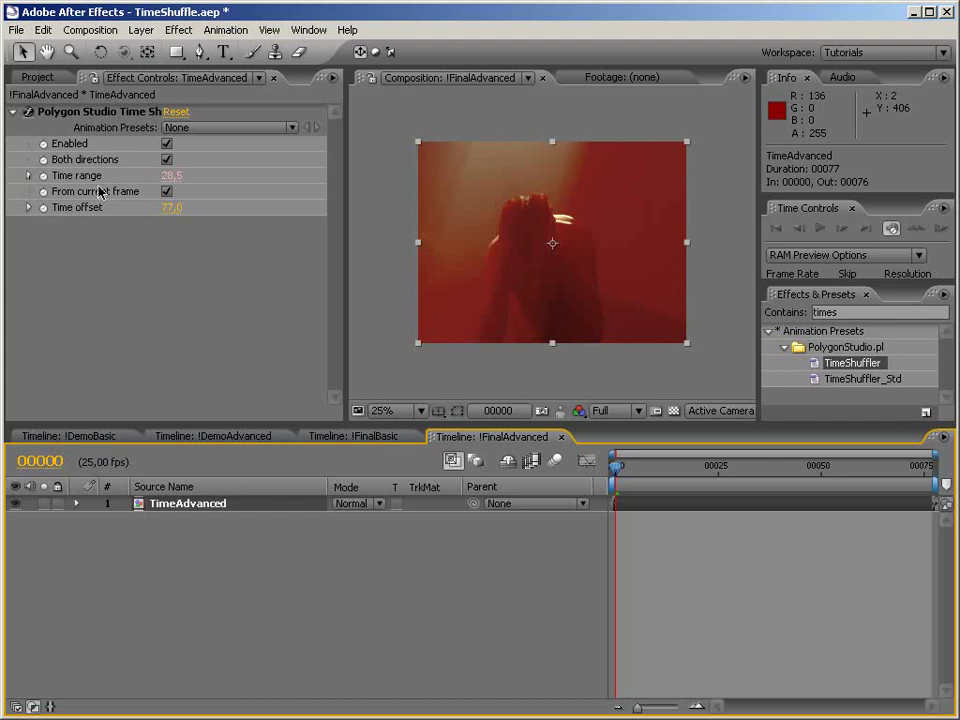
key("e")
key("e")
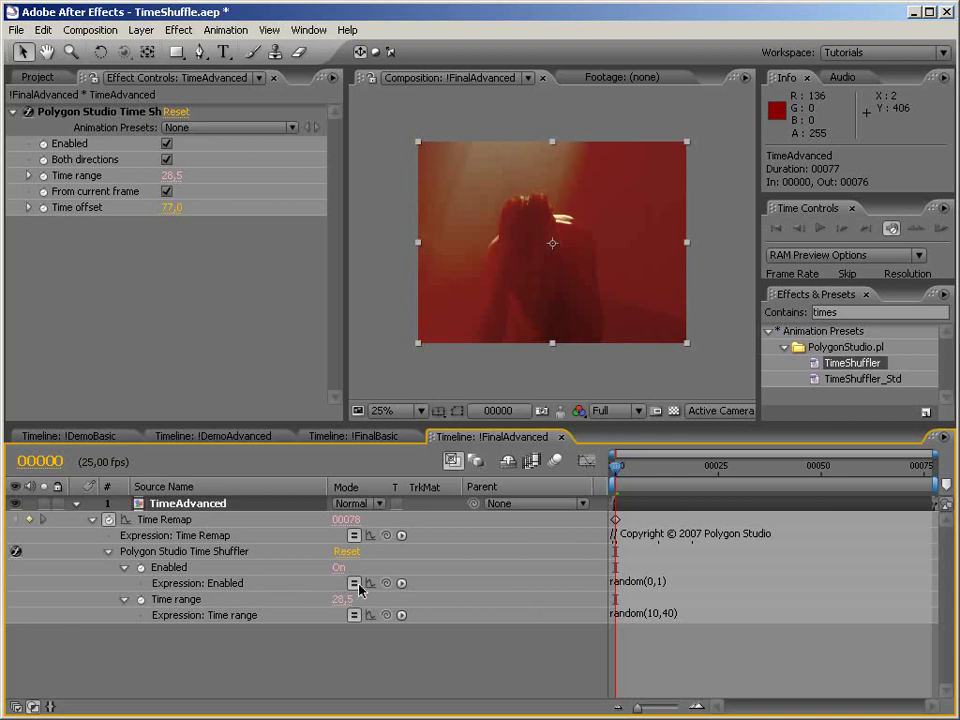
left_click(363, 670)
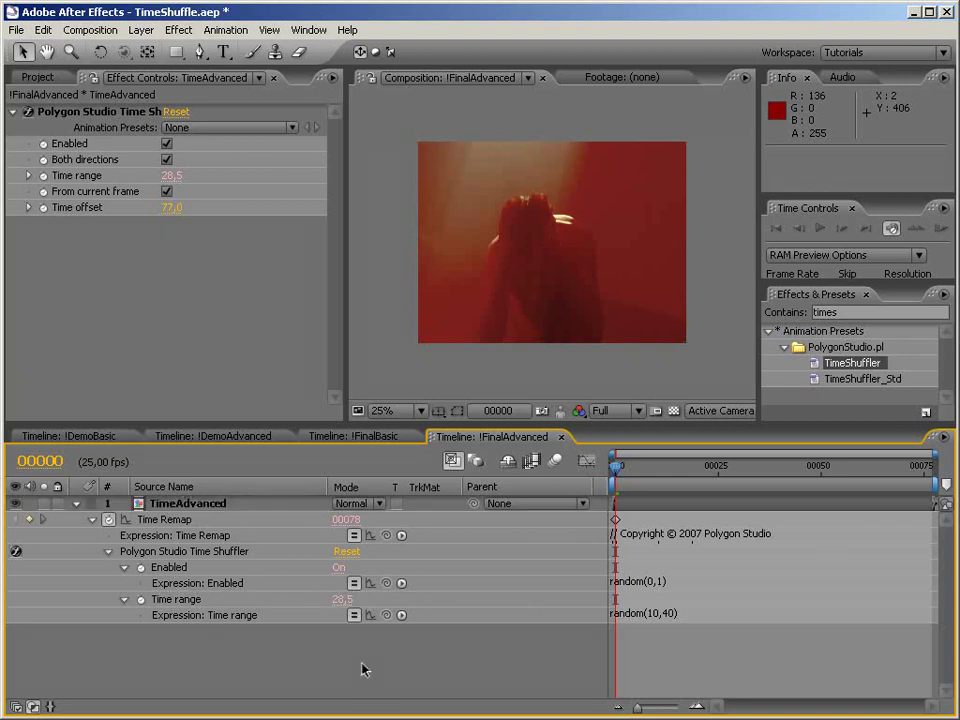
- Open the TimeAdvanced precomposition and scrub through its footage to frame 31
left_click(185, 505)
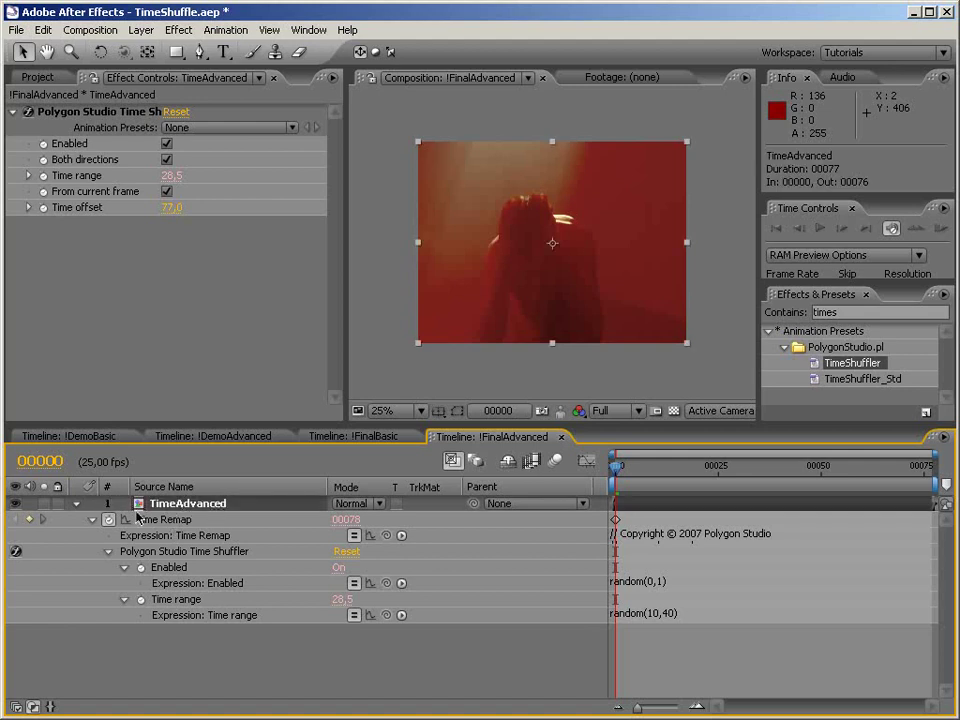
double_click(138, 505)
left_click_drag(616, 466, 671, 484)
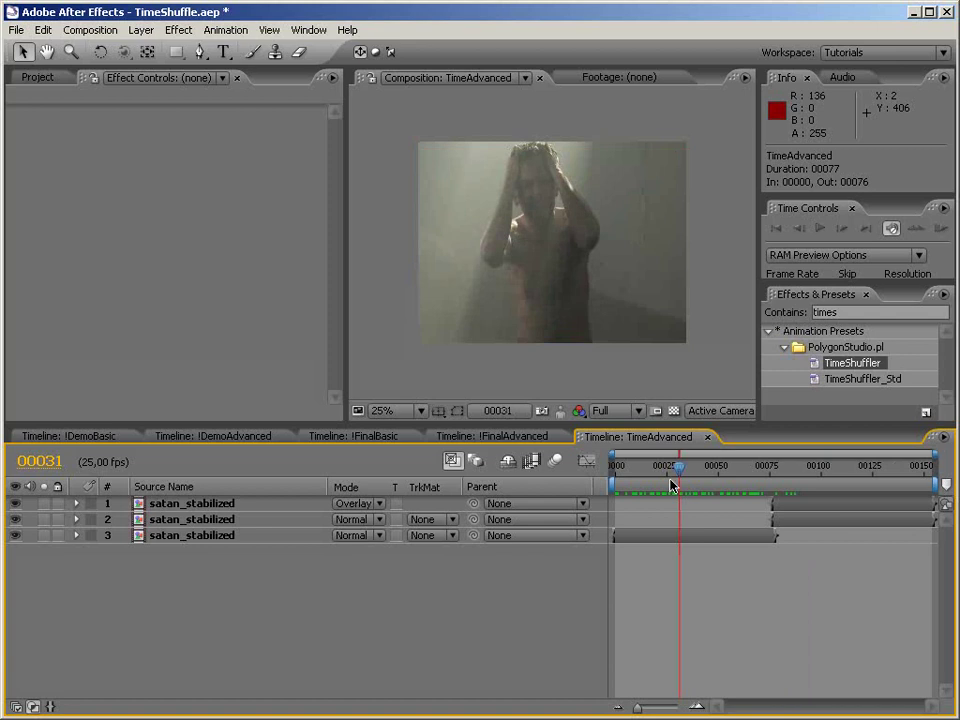
- Play a RAM preview of !FinalAdvanced and scrub the TimeAdvanced precomposition to frame 51
left_click(503, 437)
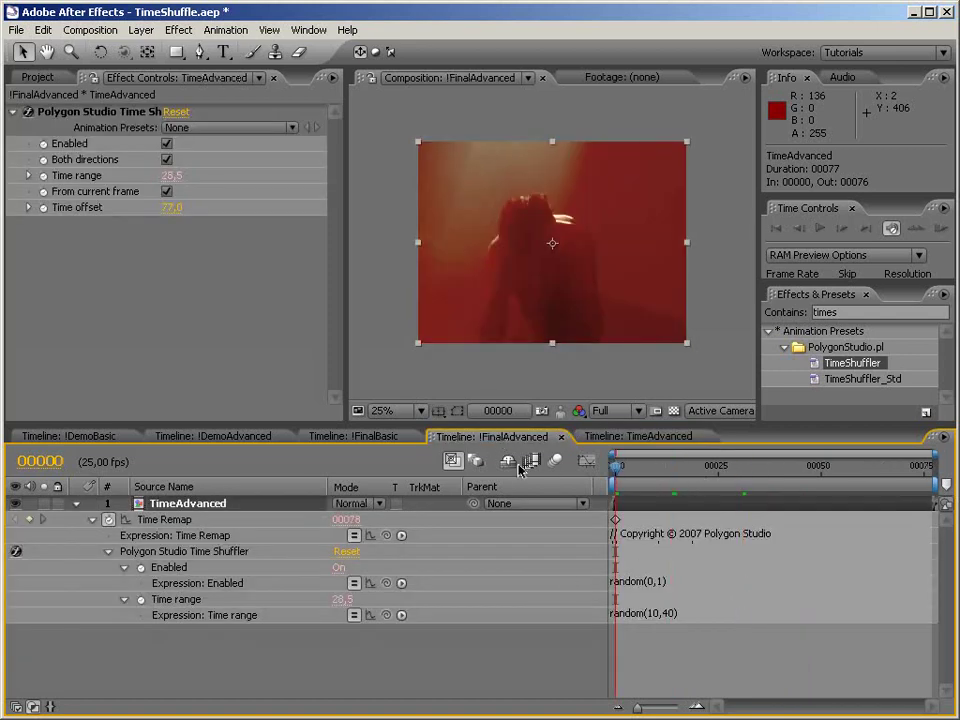
key("KP_0")
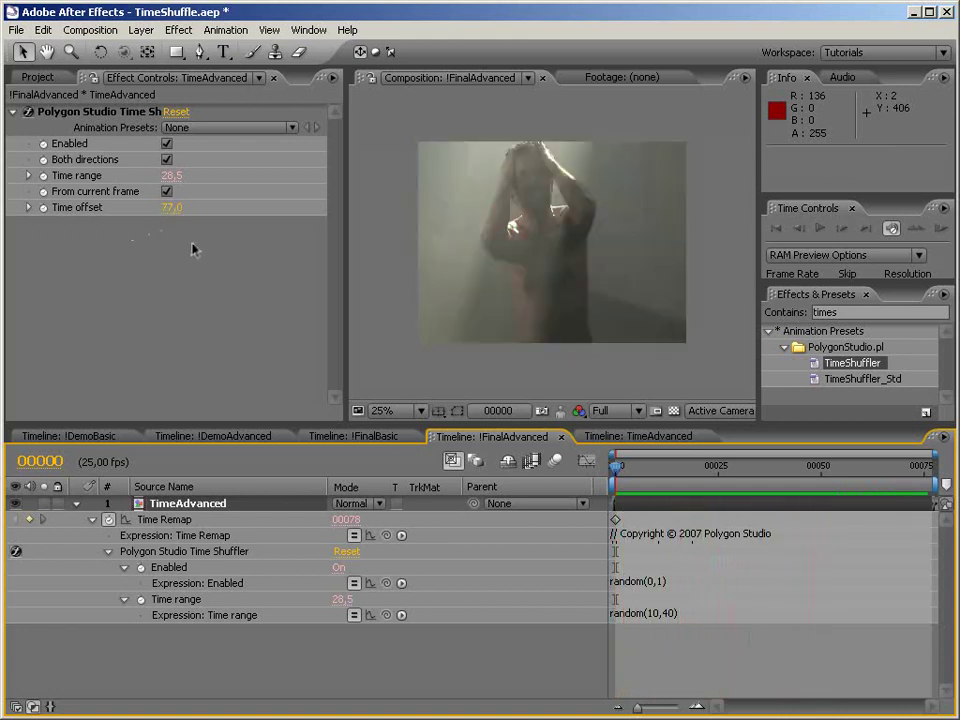
double_click(542, 306)
left_click_drag(773, 466, 720, 466)
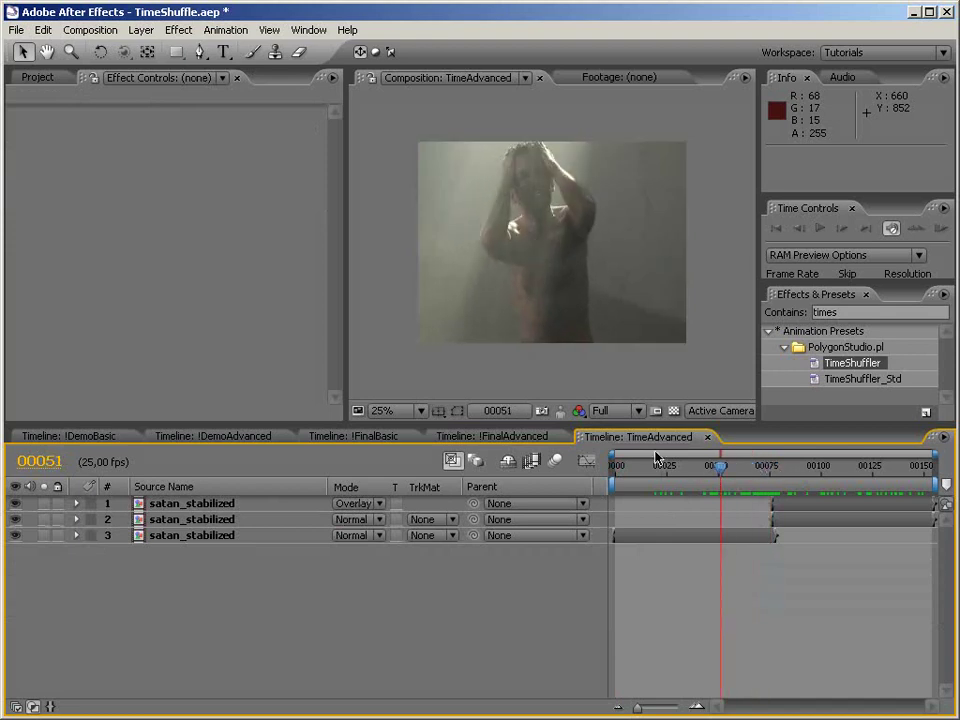
- Replay the cached RAM preview of the !FinalAdvanced composition and stop it
left_click(490, 438)
key("KP_0")
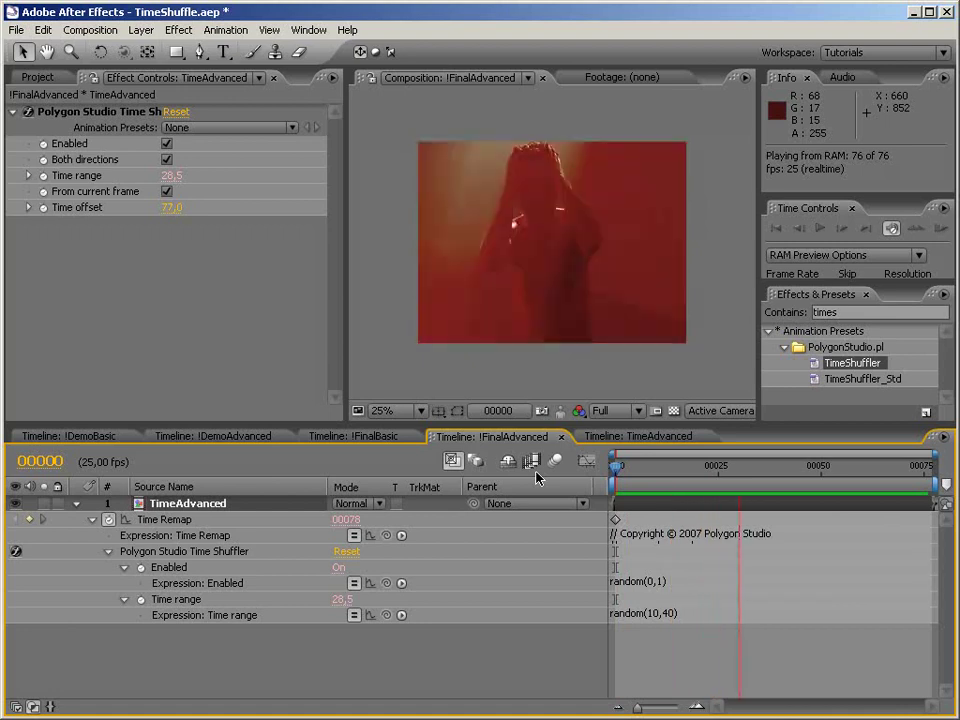
key("space")
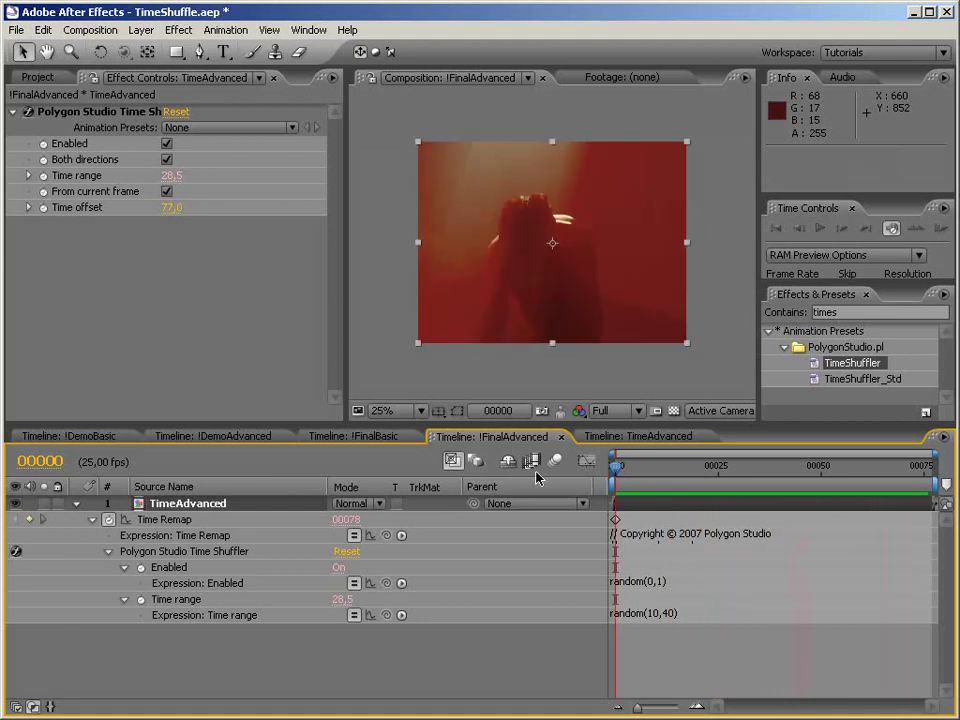
- Disable the Tint and Invert effects on the topmost satan_stabilized layer in TimeAdvanced and scrub through the tinted section to frame 128
left_click(630, 436)
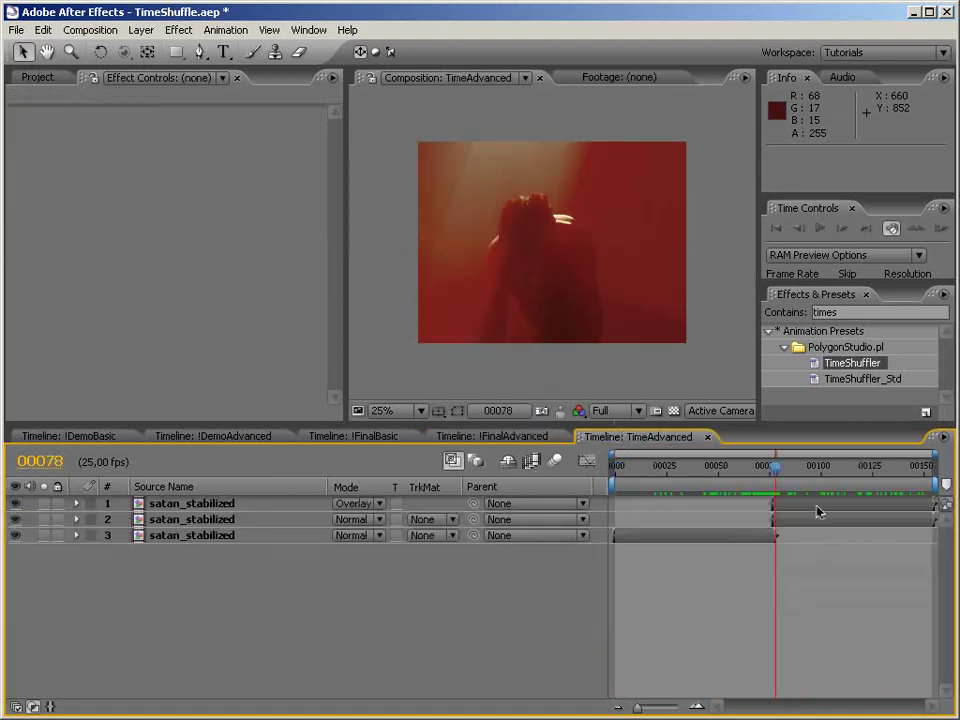
left_click(818, 512)
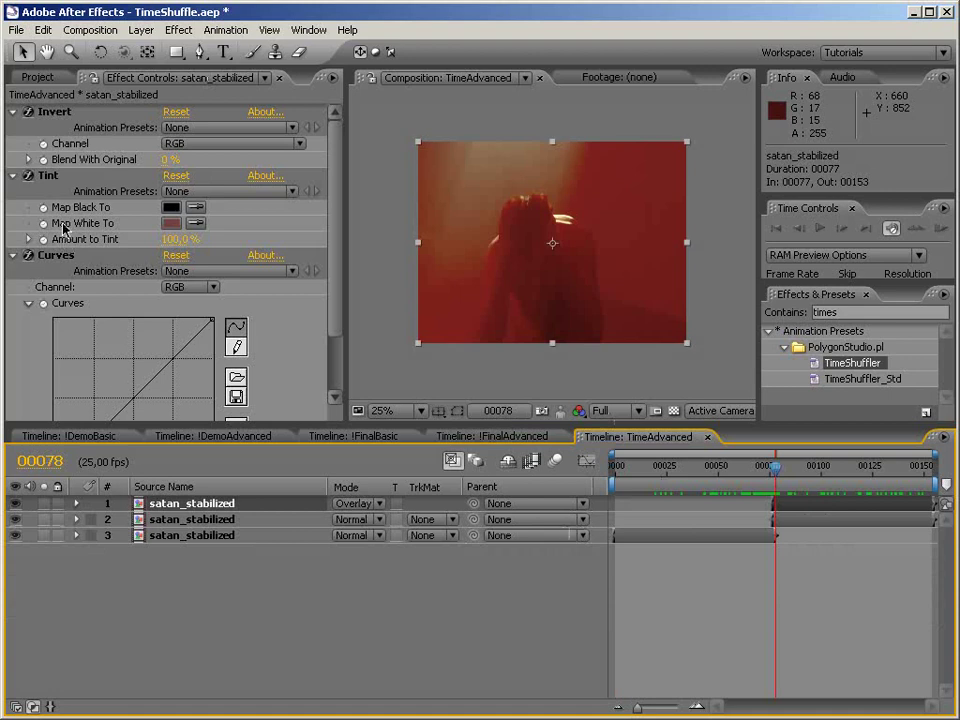
left_click(29, 175)
left_click(29, 111)
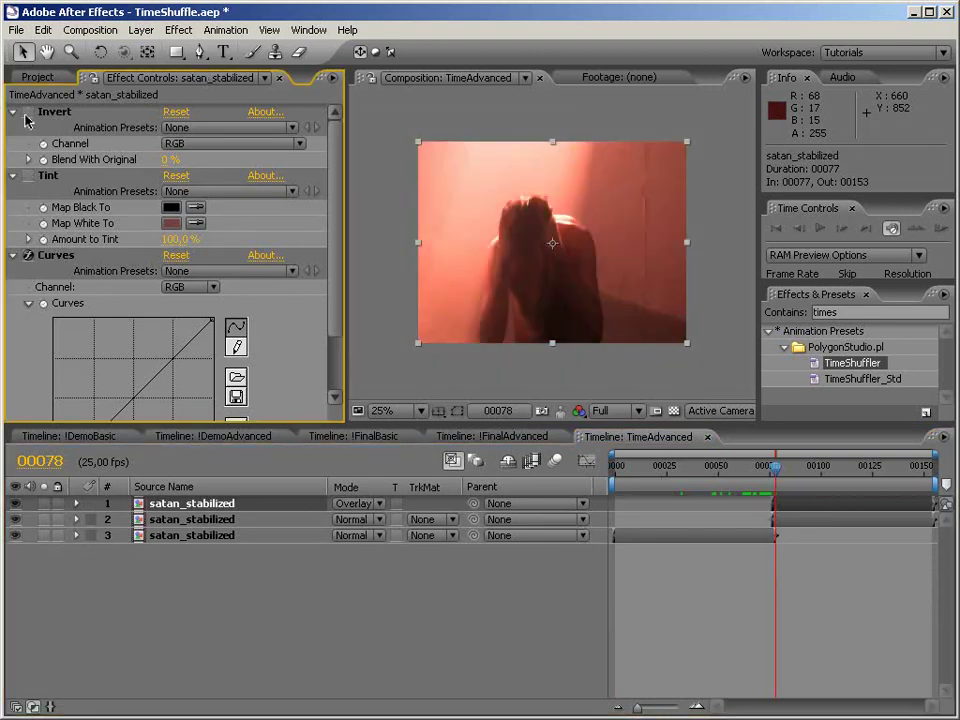
left_click_drag(776, 467, 805, 468)
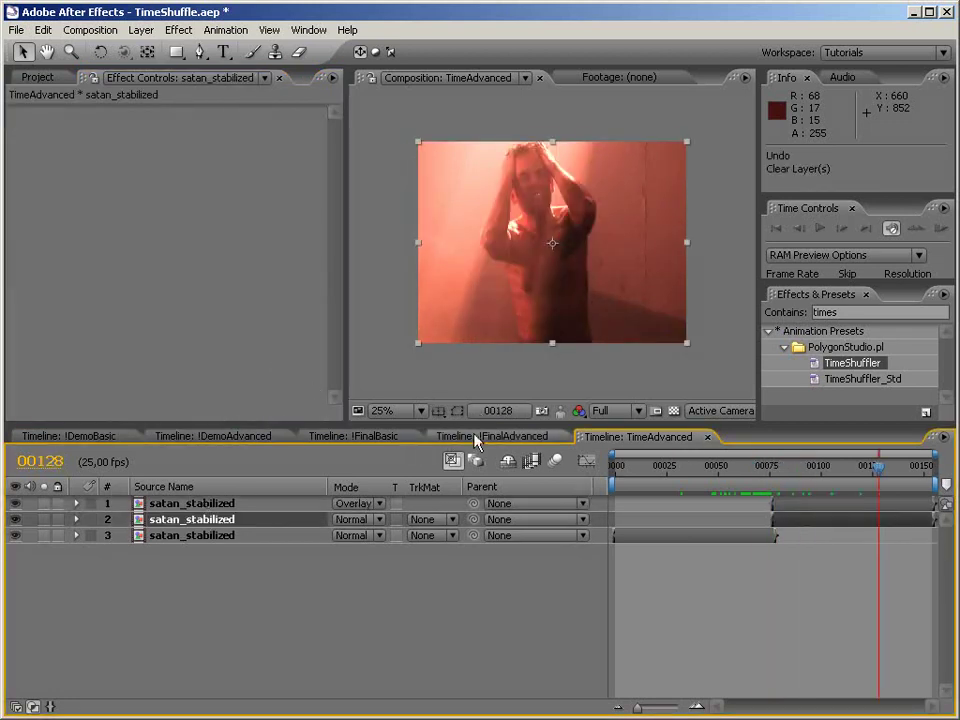
- Play a RAM preview of !FinalAdvanced with the changed tinting and scrub through the shuffled frames to frame 22
left_click(452, 437)
key("KP_0")
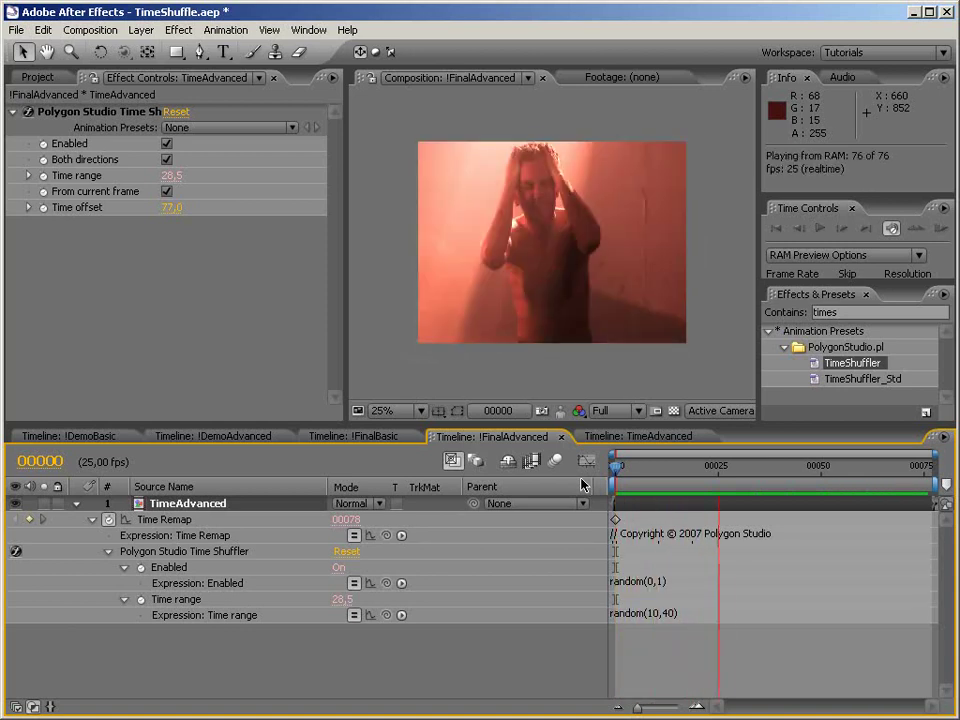
left_click(594, 521)
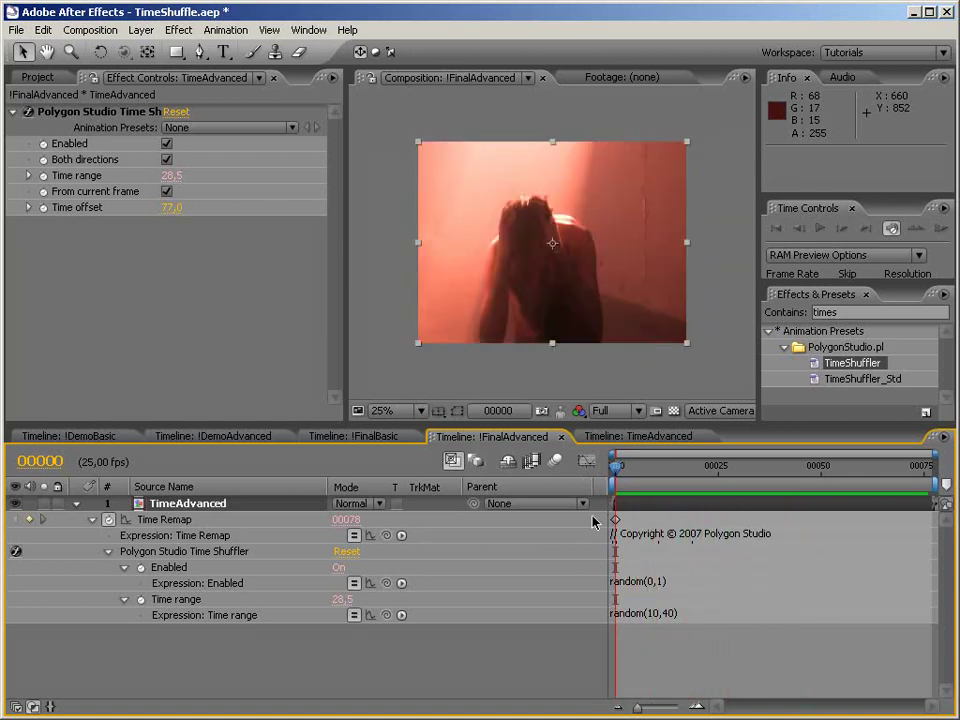
left_click_drag(615, 465, 670, 472)
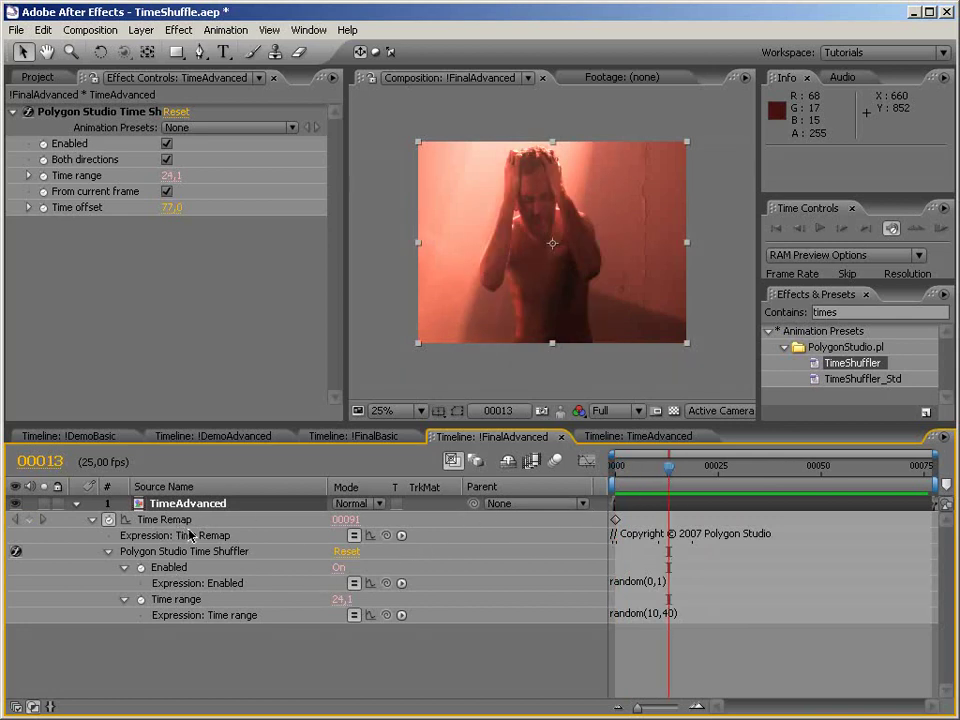
left_click_drag(670, 467, 708, 489)
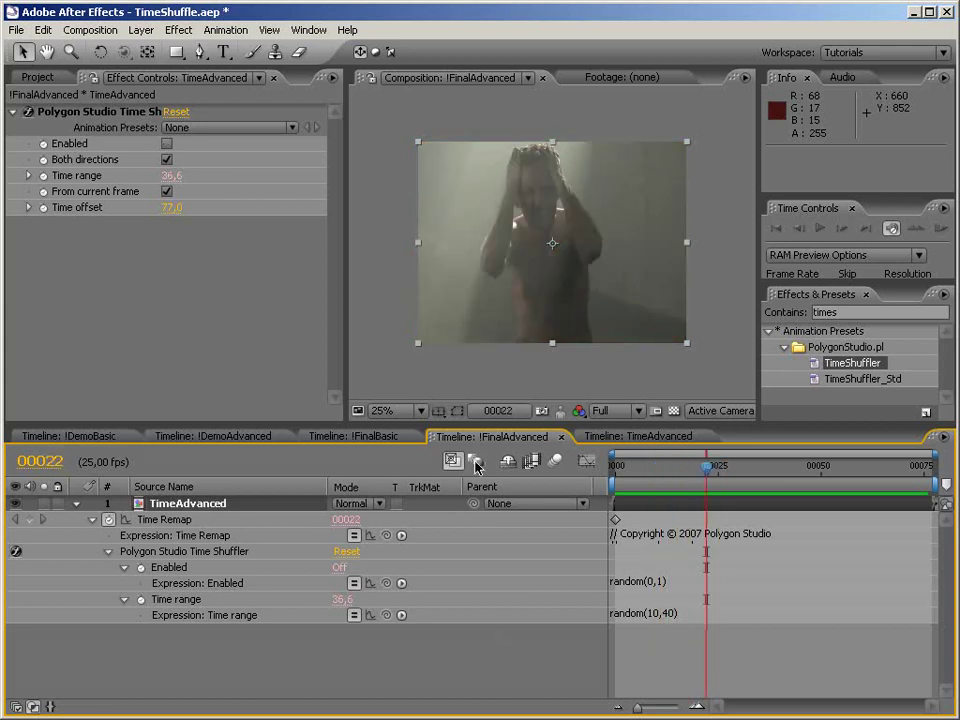
- Scrub !FinalAdvanced to frame 39 and play its RAM preview once more
left_click(166, 159)
left_click_drag(711, 467, 775, 468)
key("KP_0")
key("space")
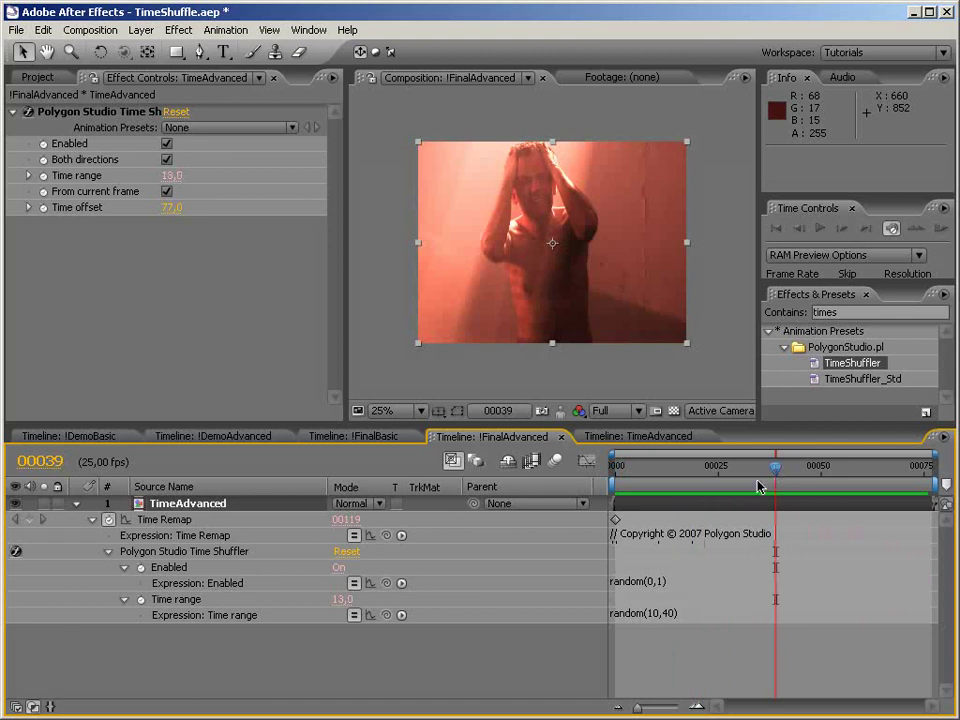
- Apply the TimeShuffler_Std preset to the TimeAdvanced layer, below its existing Time Shuffler effect
left_click(94, 240)
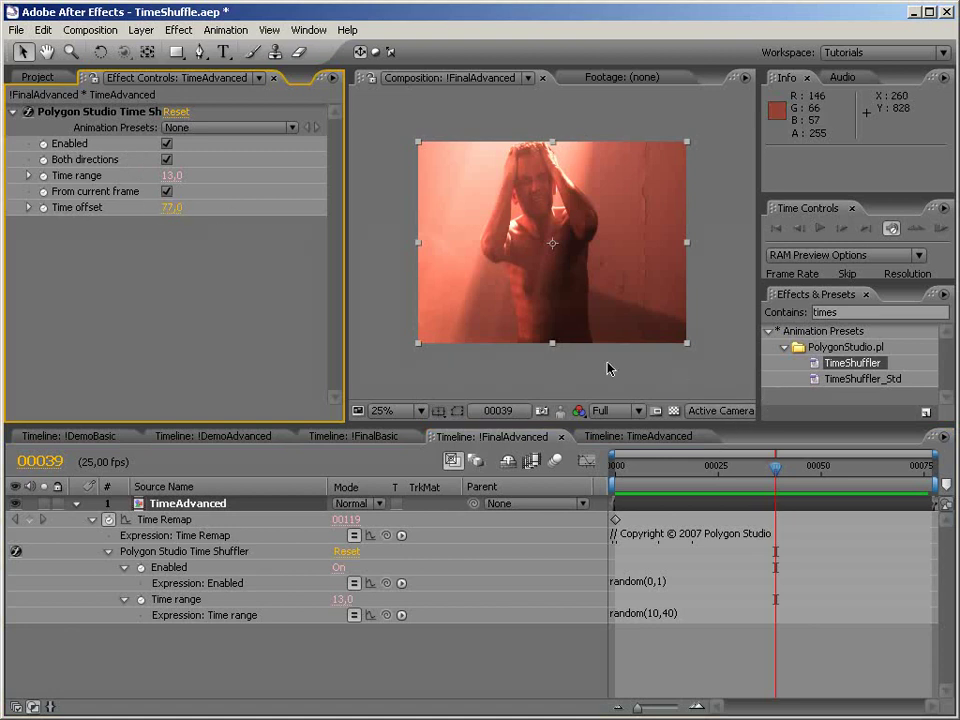
left_click(860, 378)
left_click_drag(815, 385, 210, 343)
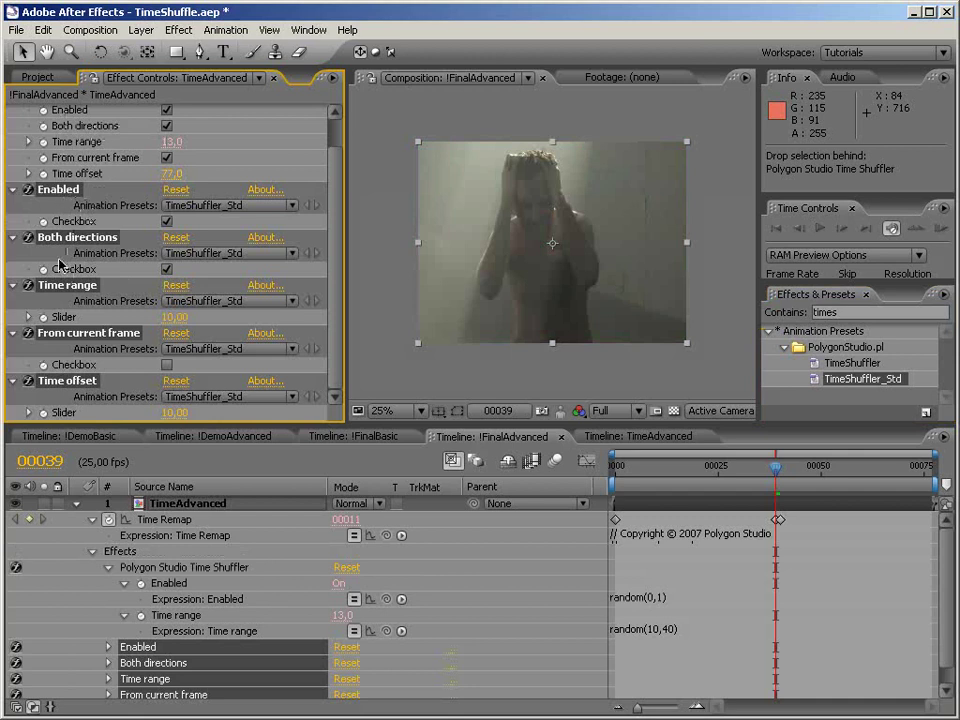
scroll(343, 200, "up", 1)
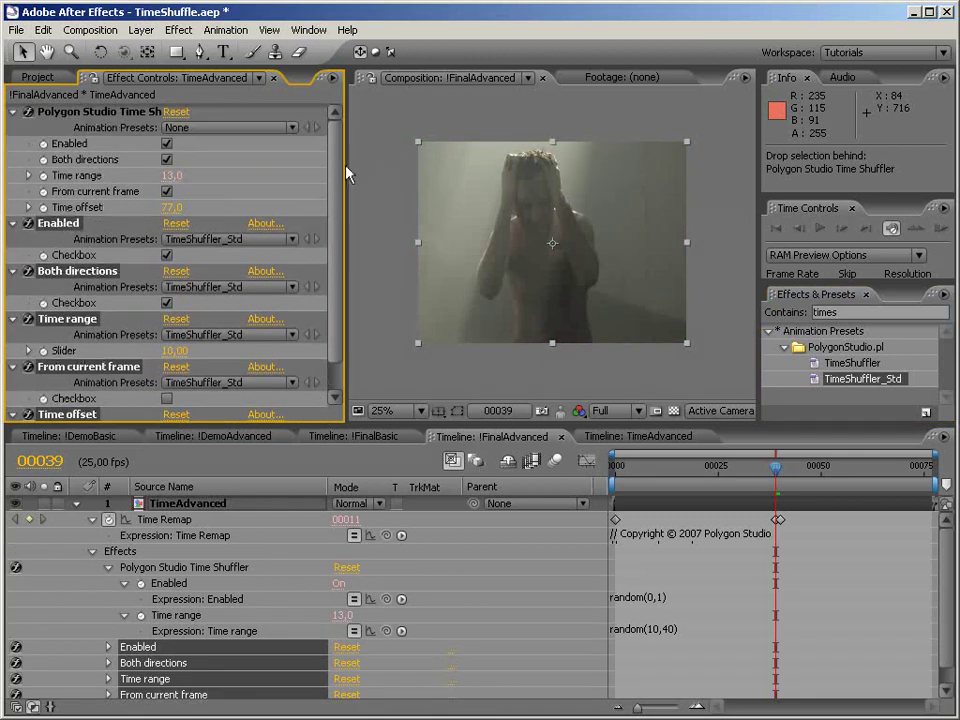